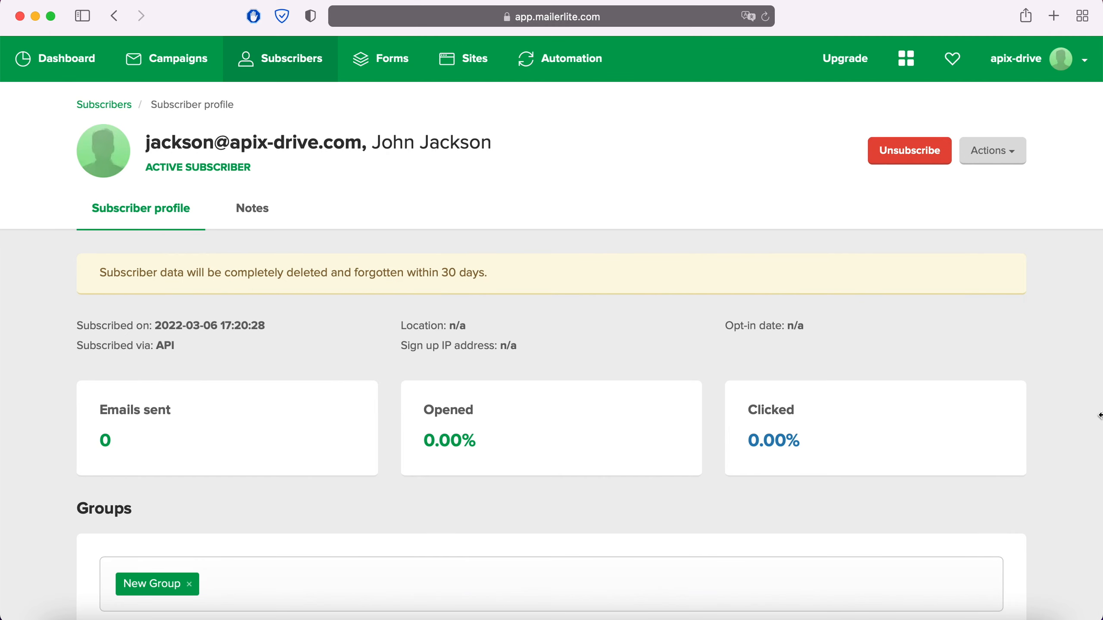
Review the subscriber's profile in MailerLite, including the assigned group, subscriber details and activity.
scroll(1098, 415, "down", 6)
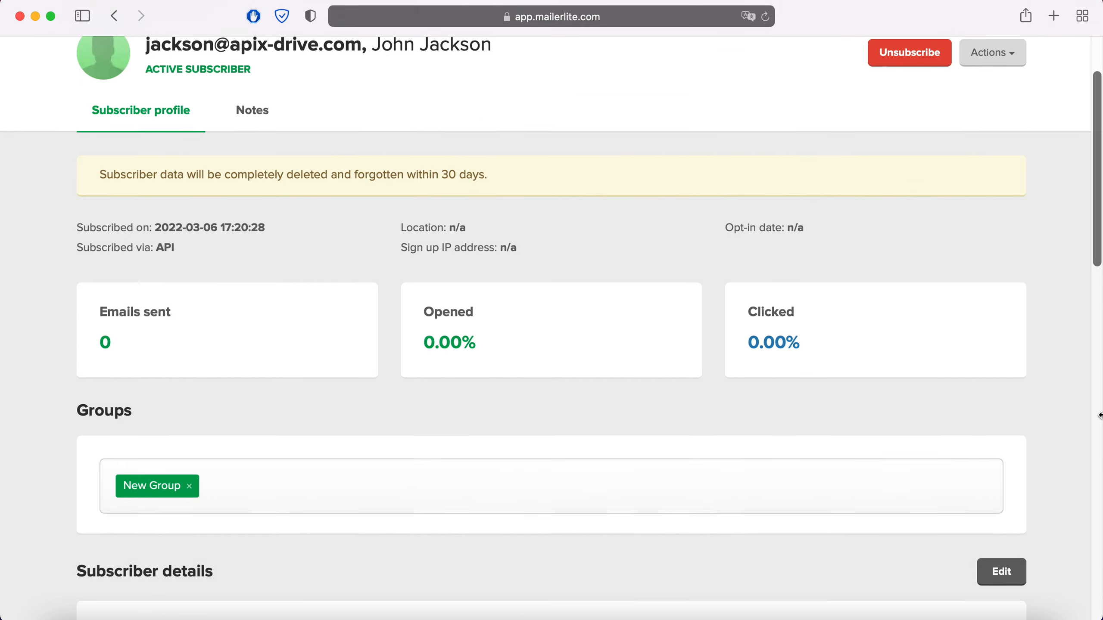
scroll(1099, 416, "down", 5)
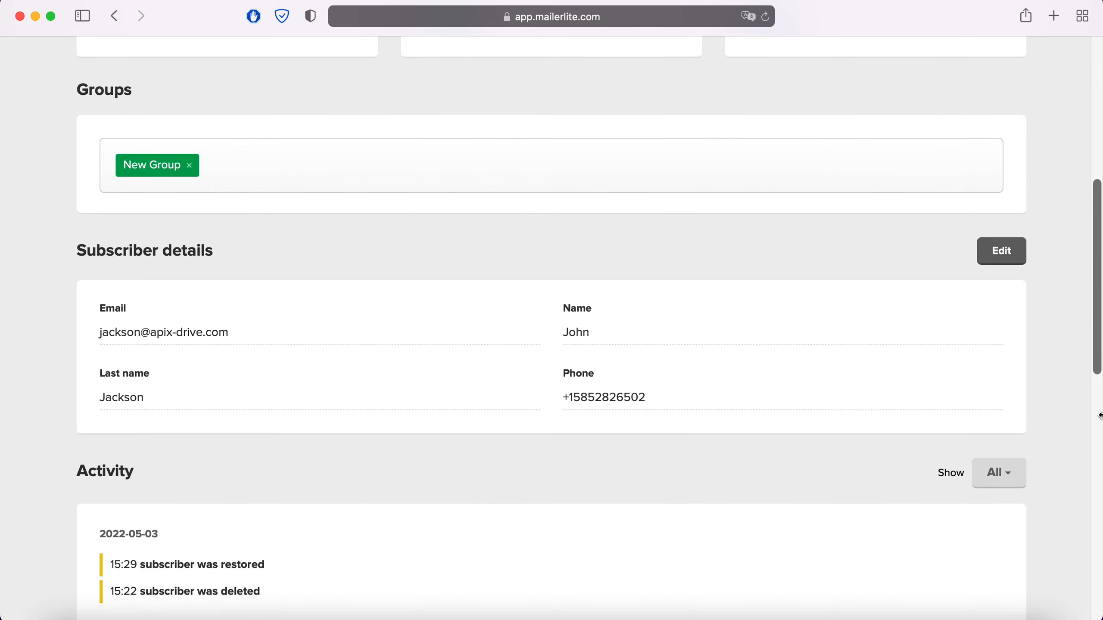
scroll(1099, 415, "up", 11)
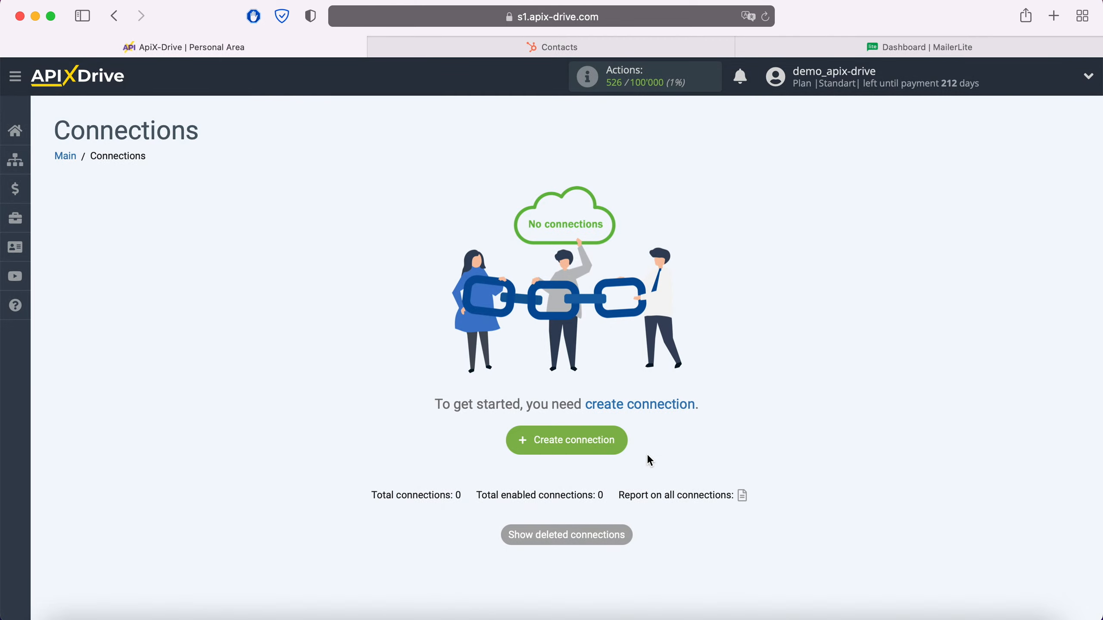
Create a new connection in ApiX-Drive with Hubspot as the data source system.
left_click(621, 442)
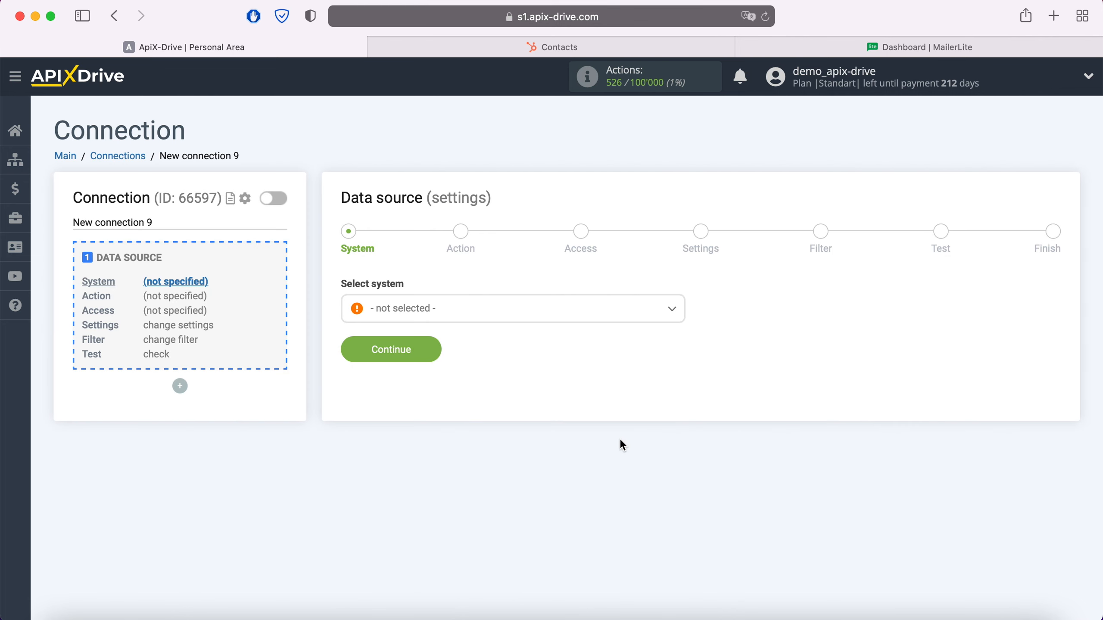
left_click(516, 309)
scroll(532, 414, "down", 10)
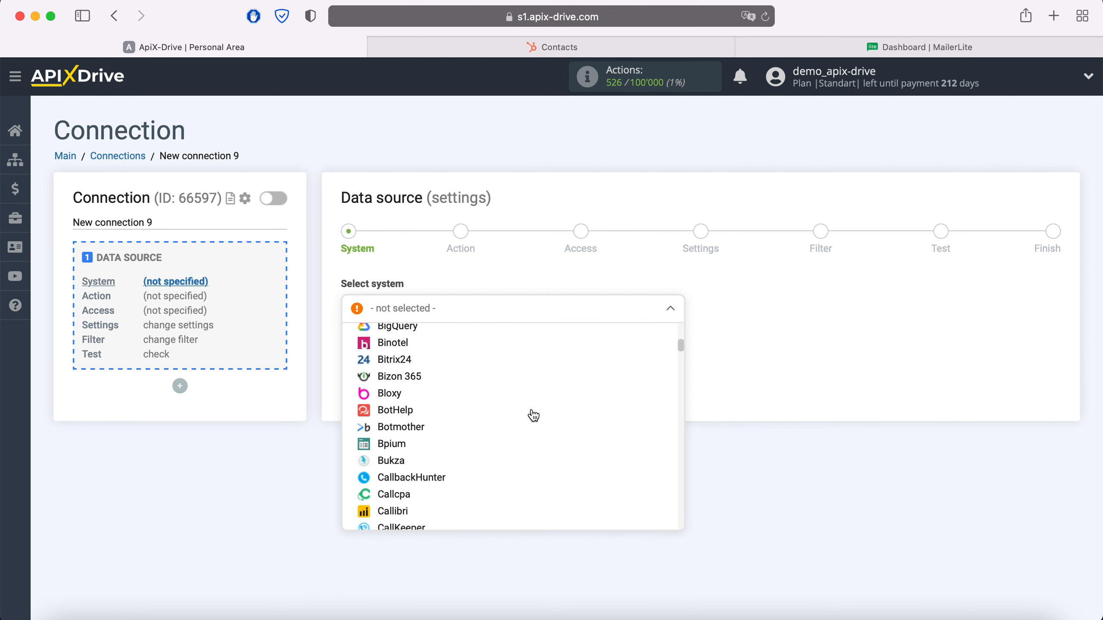
scroll(534, 416, "down", 15)
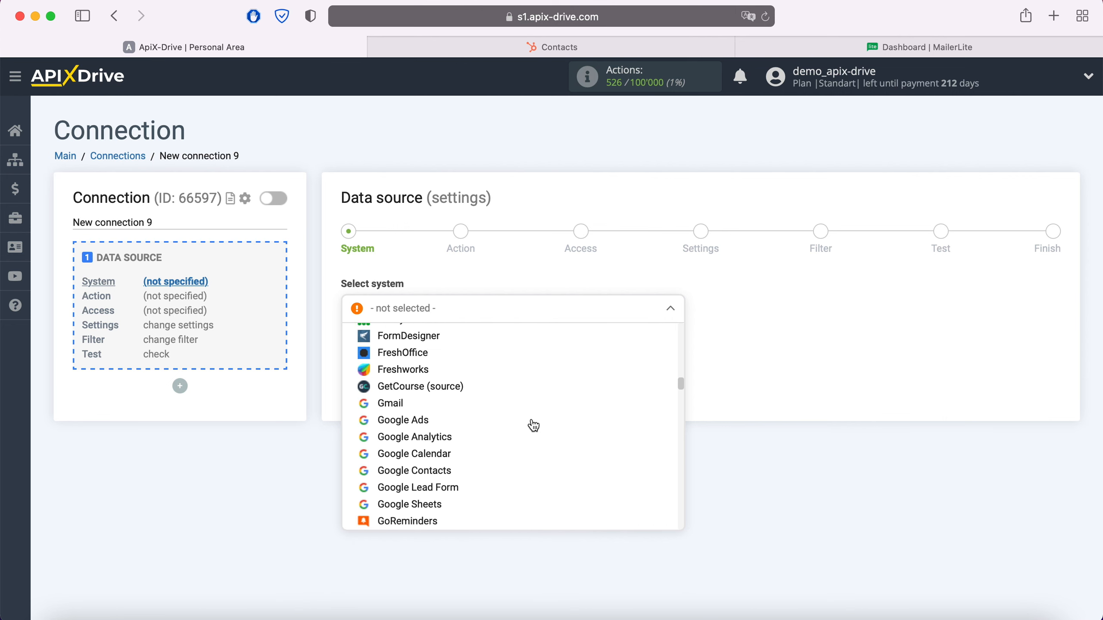
left_click(400, 455)
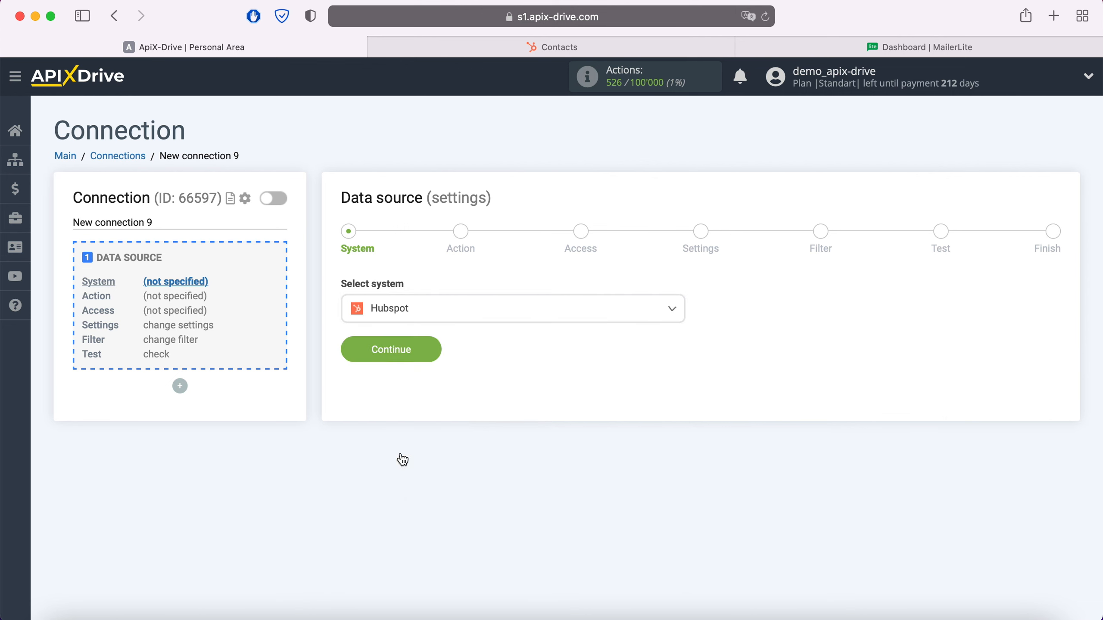
left_click(435, 352)
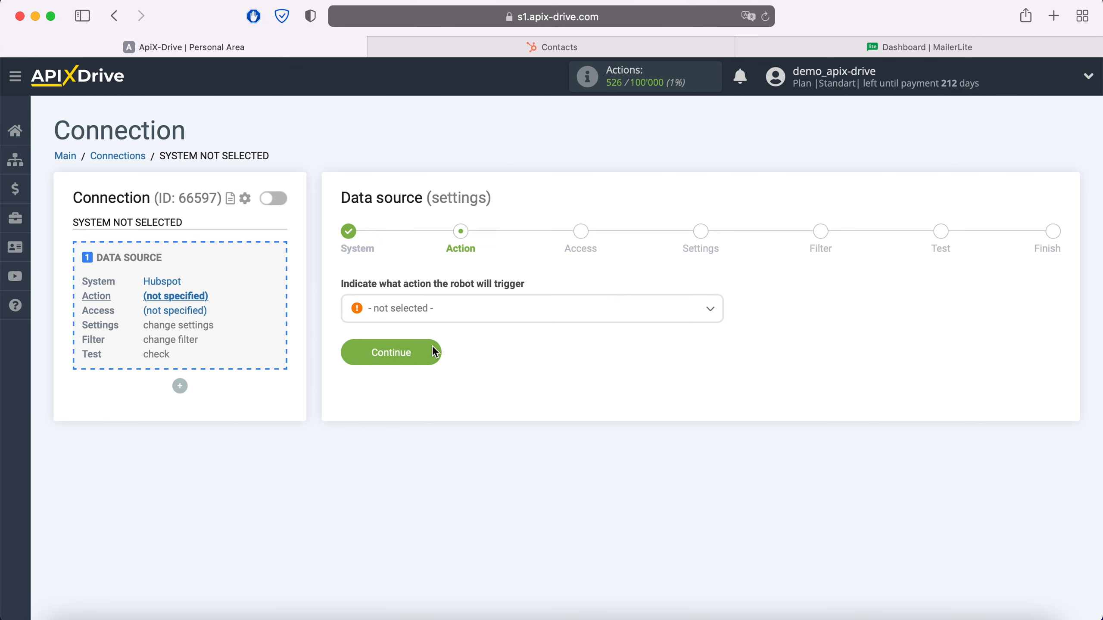
Set the data source action to Get Contacts (new) and continue to the access stage.
left_click(456, 317)
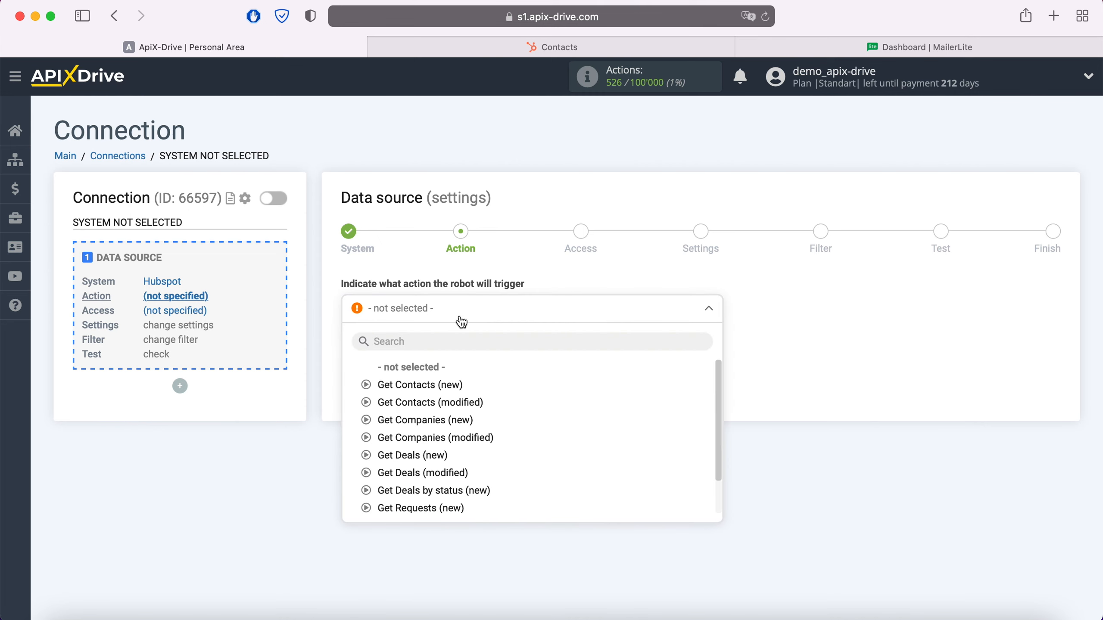
left_click(447, 385)
left_click(432, 353)
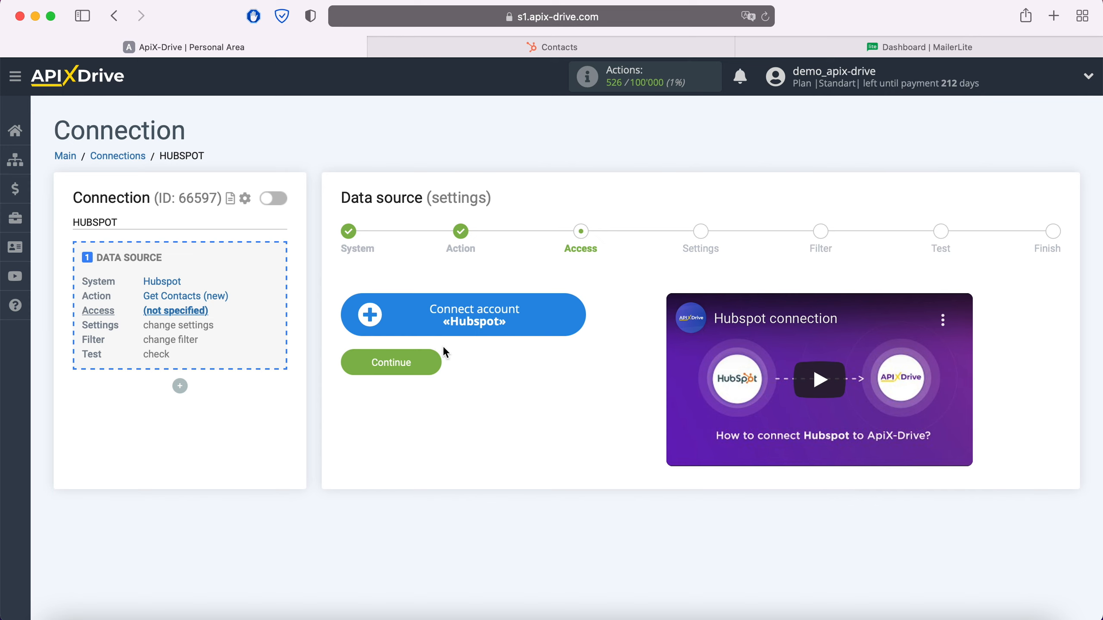
Begin connecting a Hubspot account, switch to HubSpot and open the API Key page in its integration settings.
left_click(575, 317)
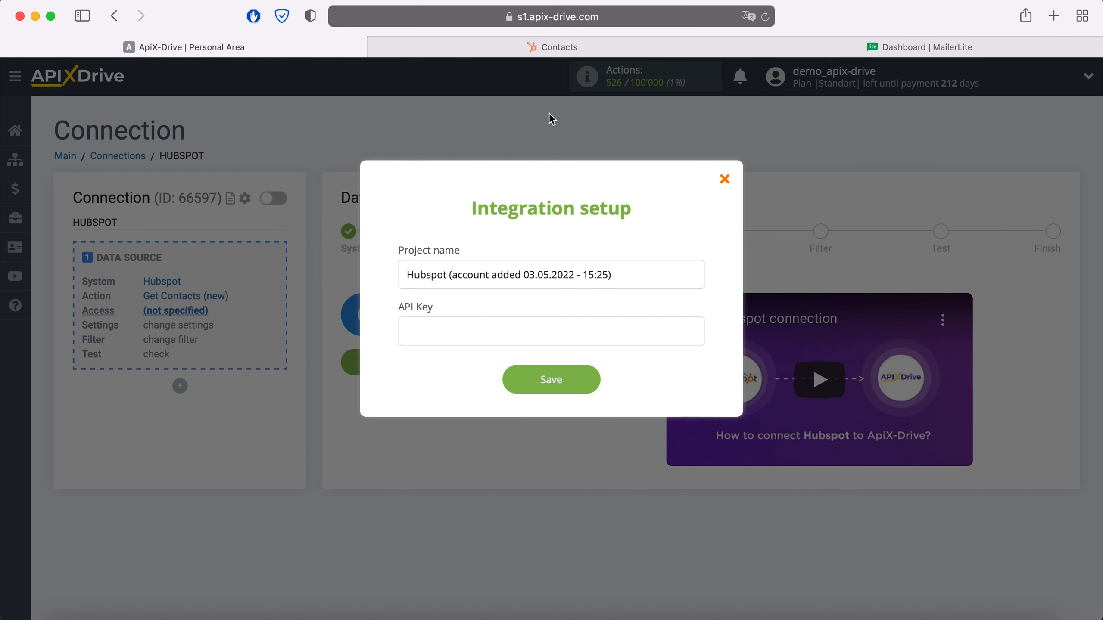
left_click(535, 51)
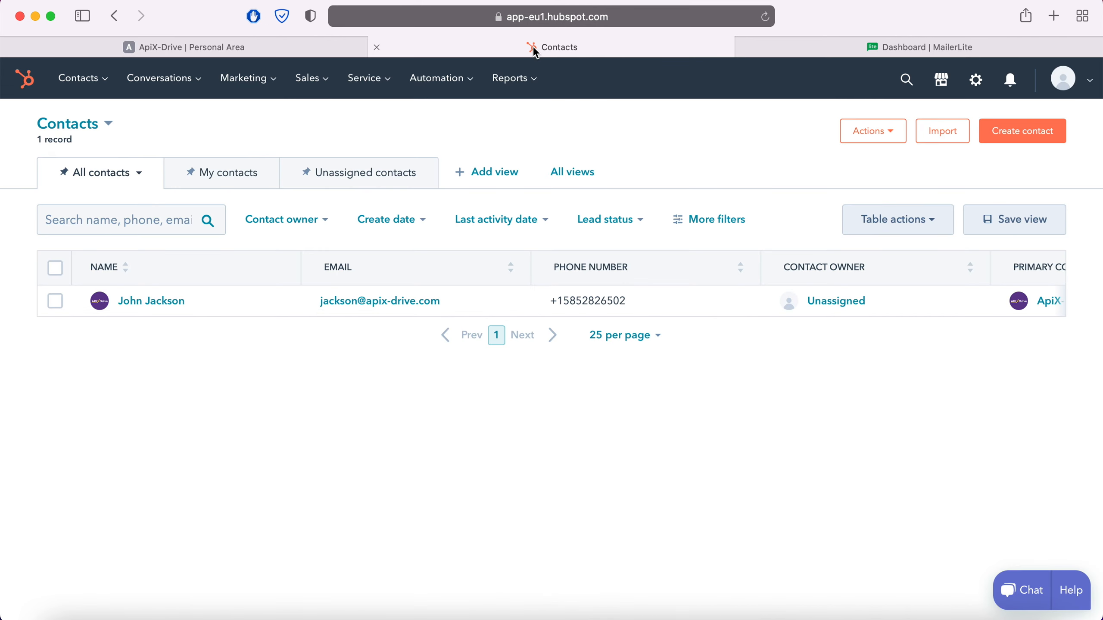
left_click(1081, 86)
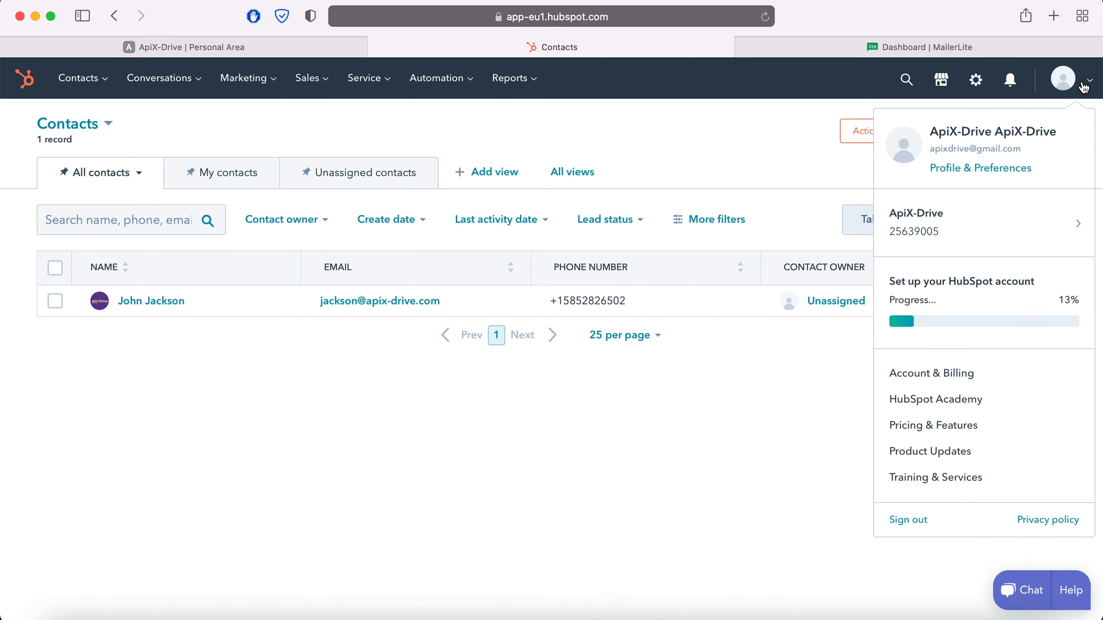
left_click(1004, 167)
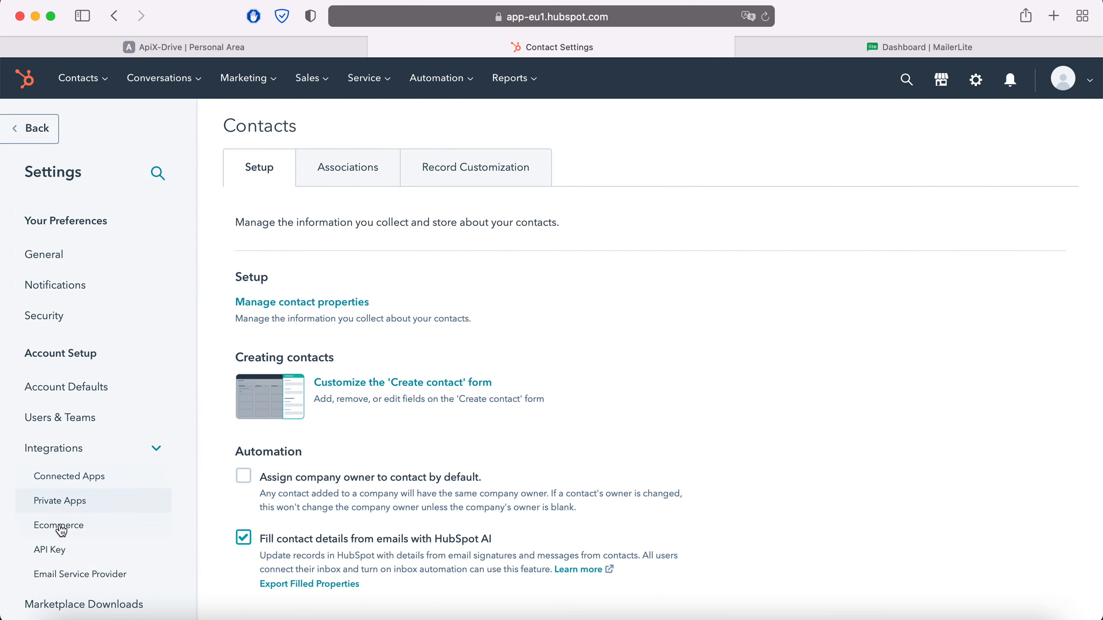
left_click(53, 553)
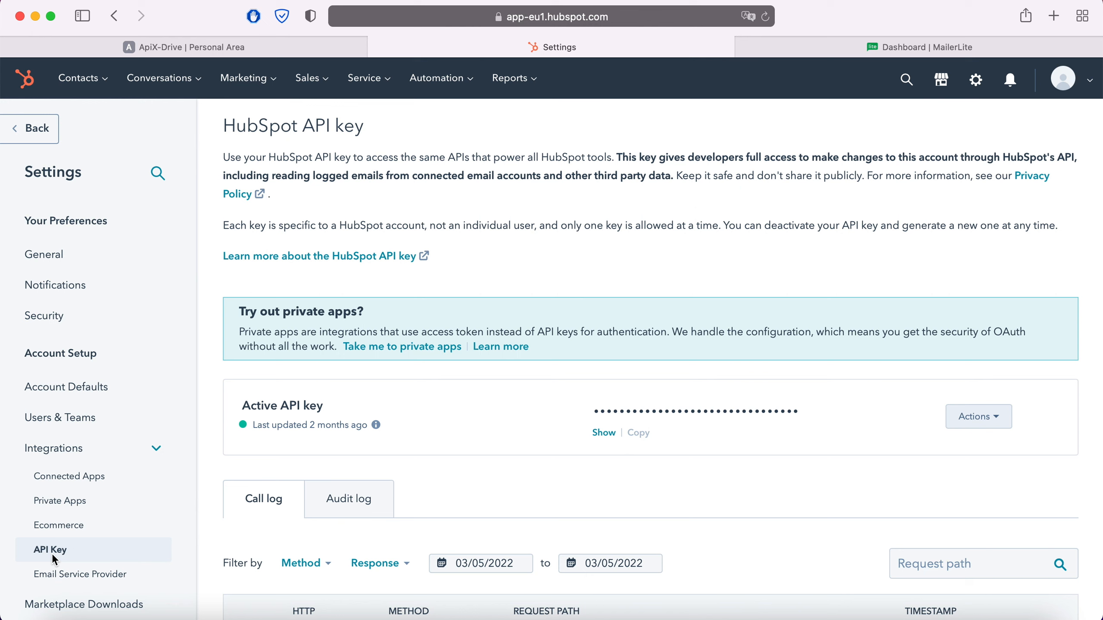
Reveal HubSpot's active API key and copy it.
left_click(603, 433)
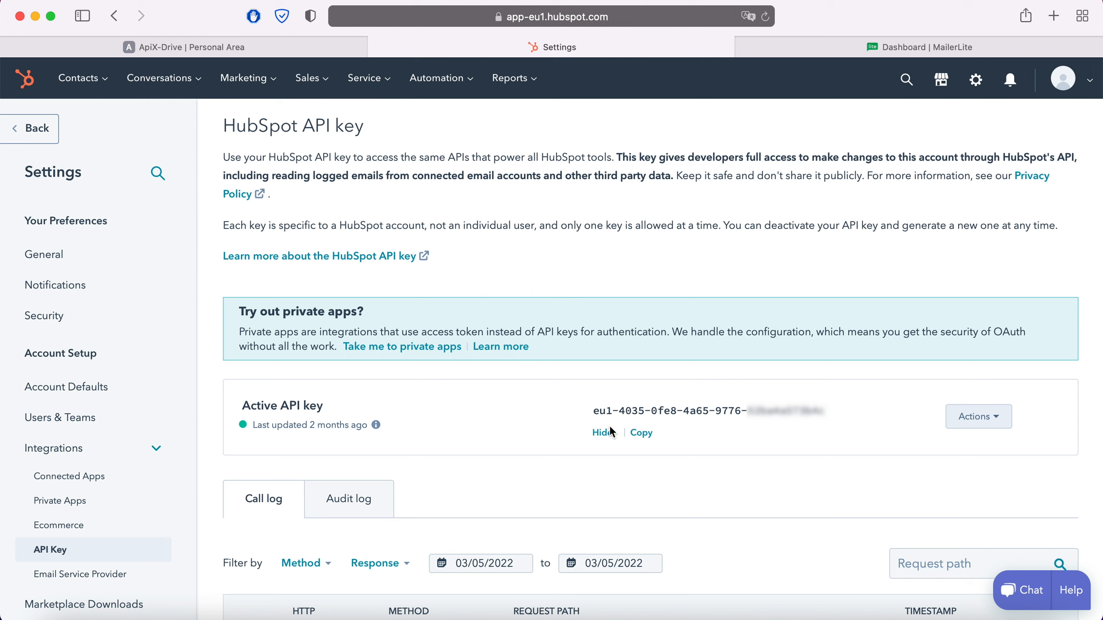
left_click_drag(594, 411, 827, 411)
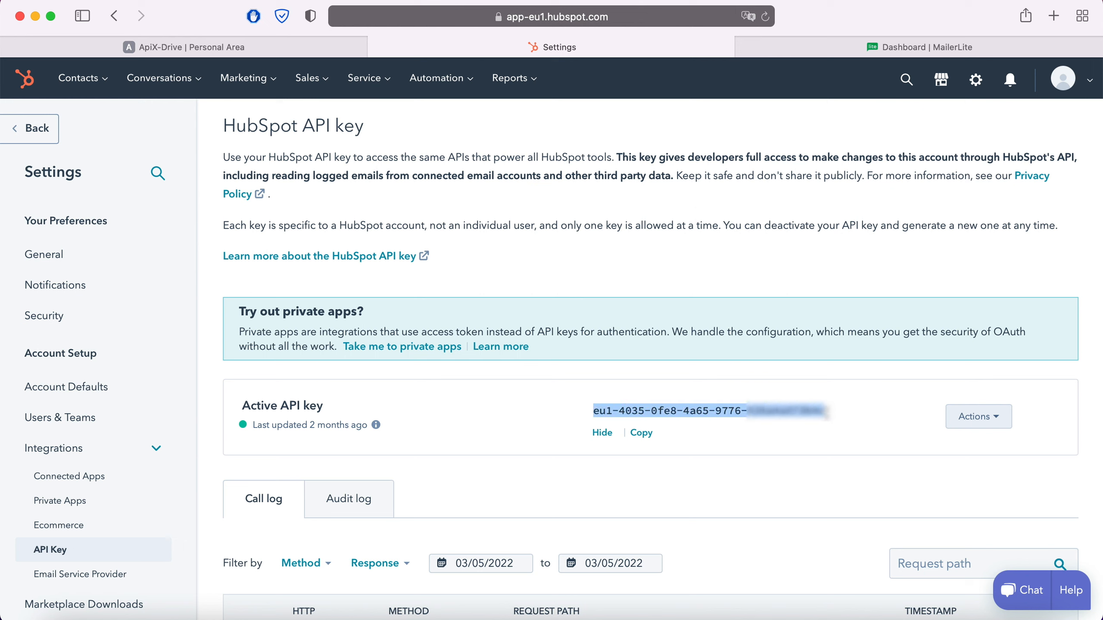
right_click(805, 420)
left_click(832, 420)
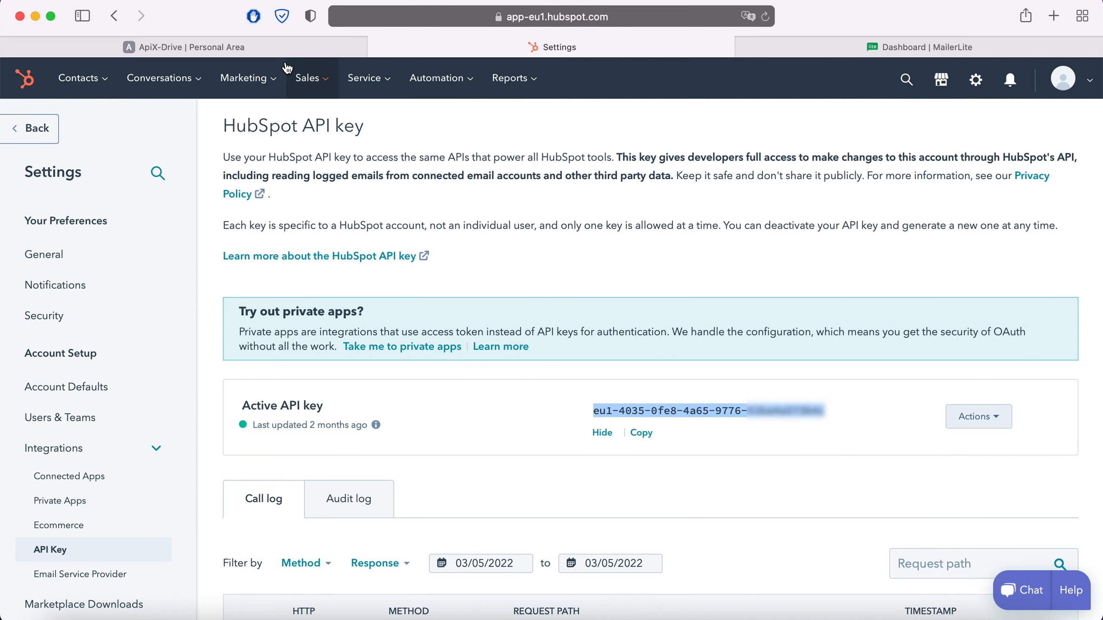
Back in ApiX-Drive, paste the API key into the Hubspot integration setup, save it and use the added account as the source login.
left_click(280, 50)
right_click(425, 326)
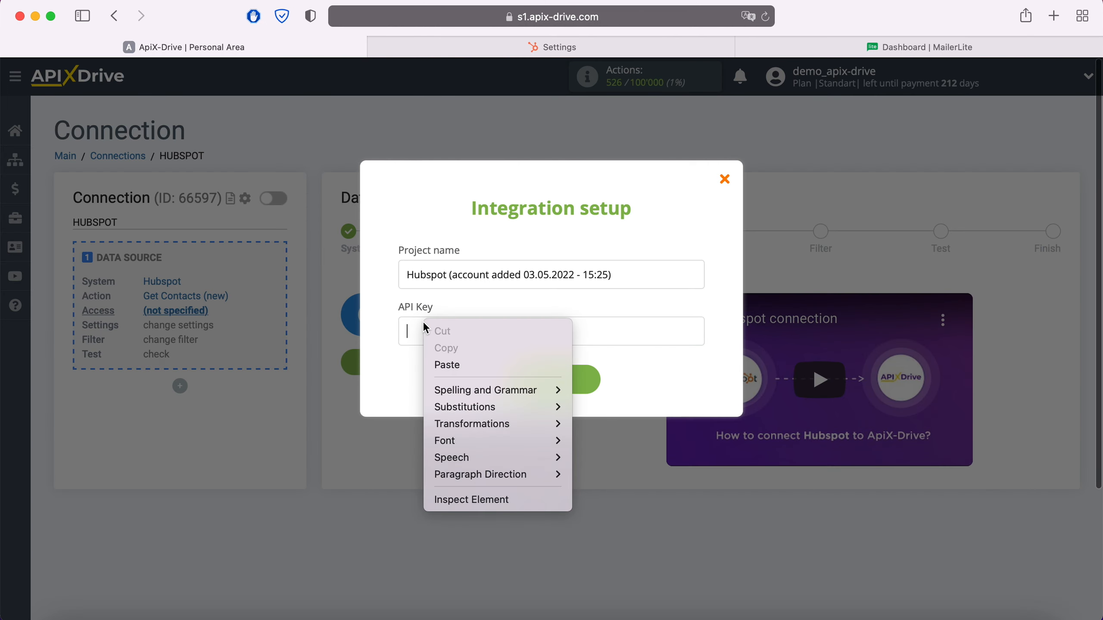
left_click(472, 367)
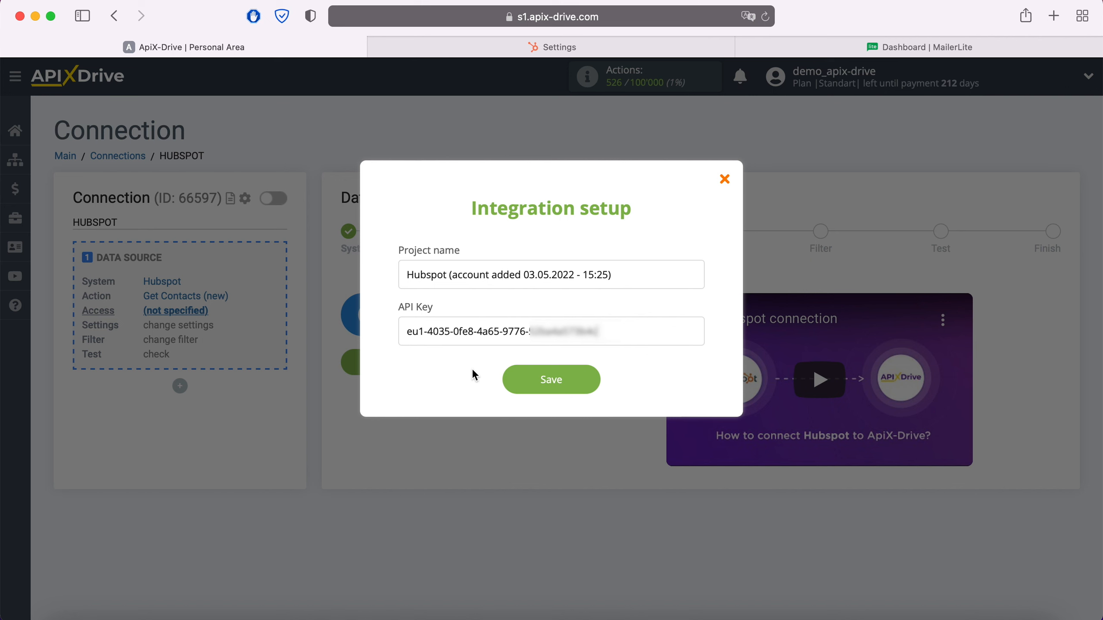
left_click(589, 382)
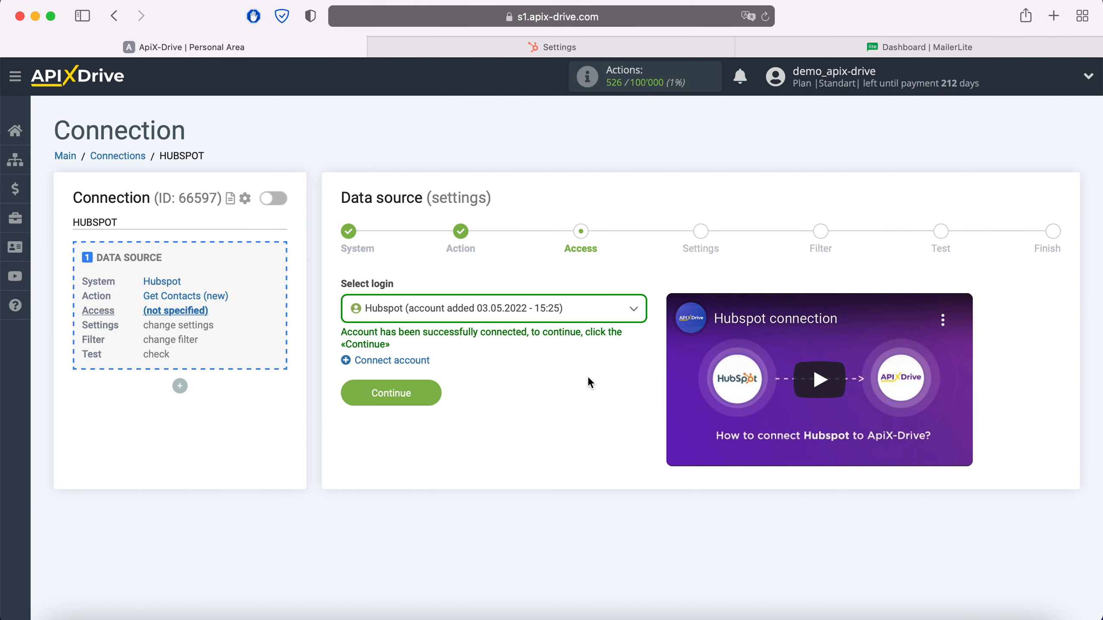
left_click(581, 314)
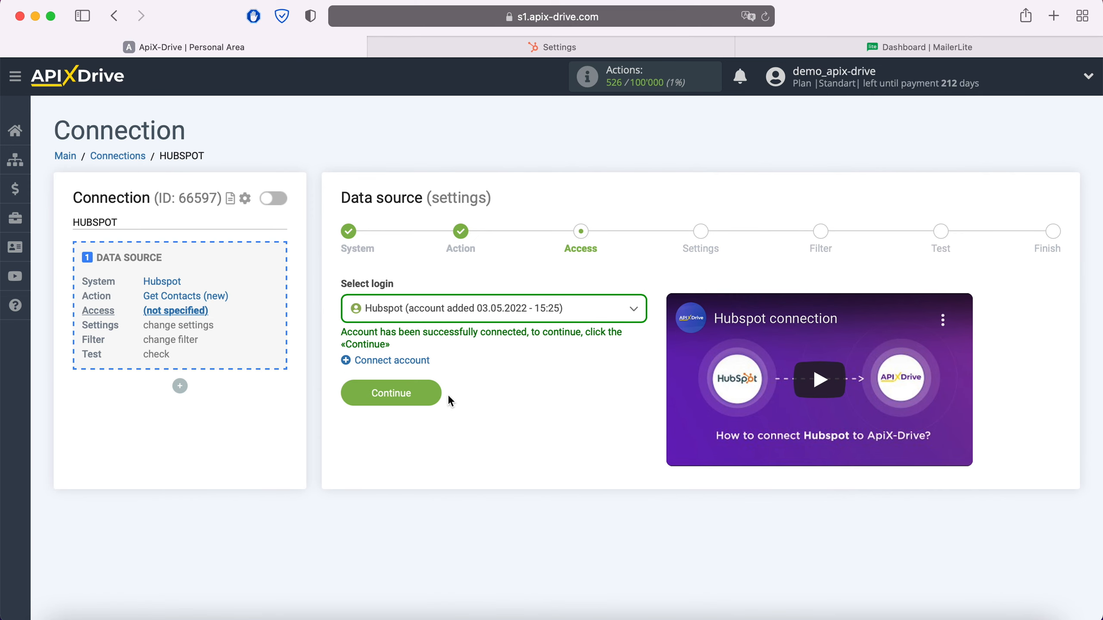
left_click(439, 394)
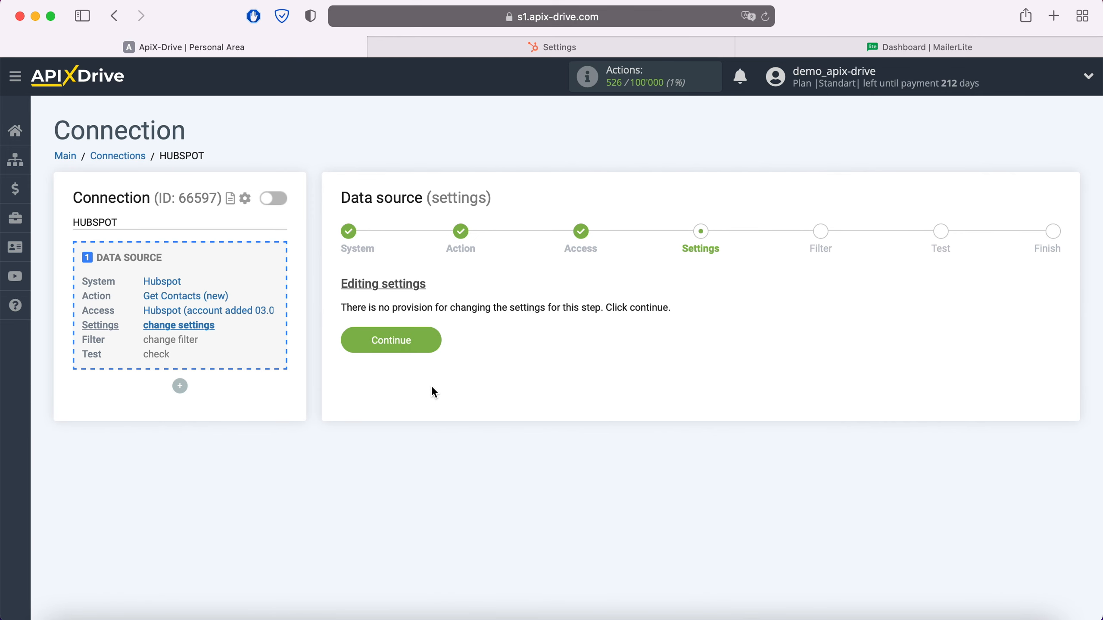
Accept the source settings without a filter, review the Hubspot test data and finish the data source setup.
left_click(431, 341)
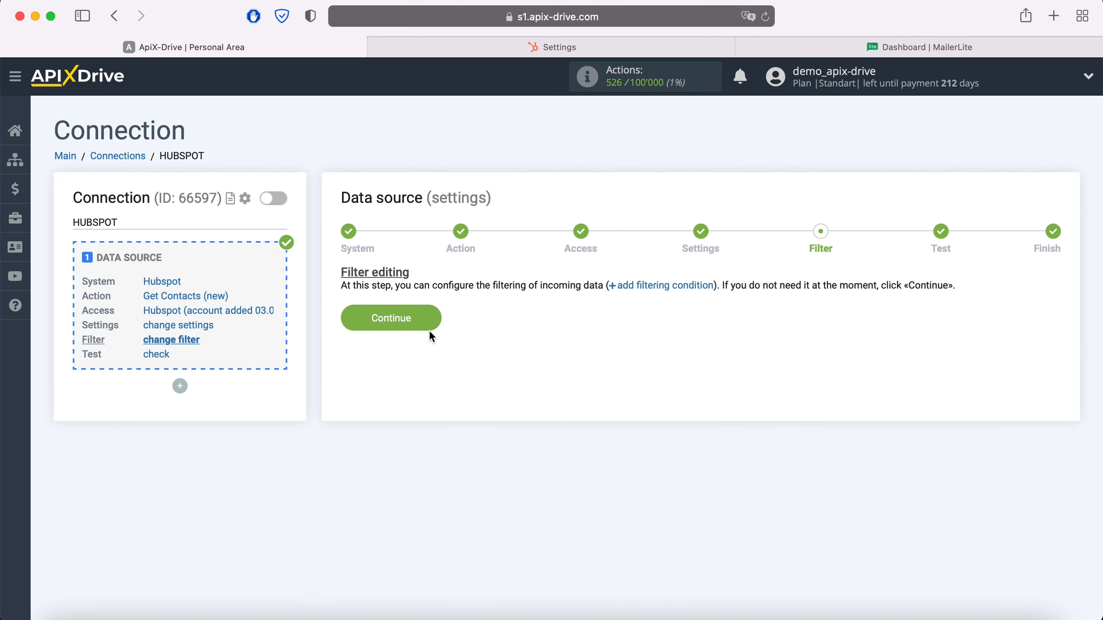
left_click(432, 317)
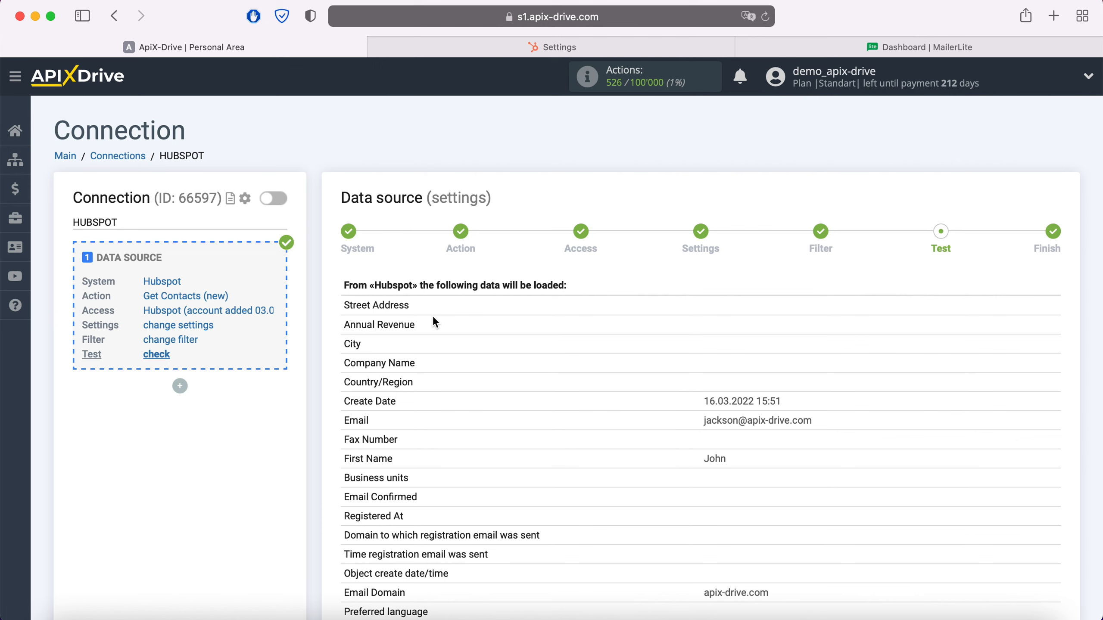
scroll(434, 319, "down", 10)
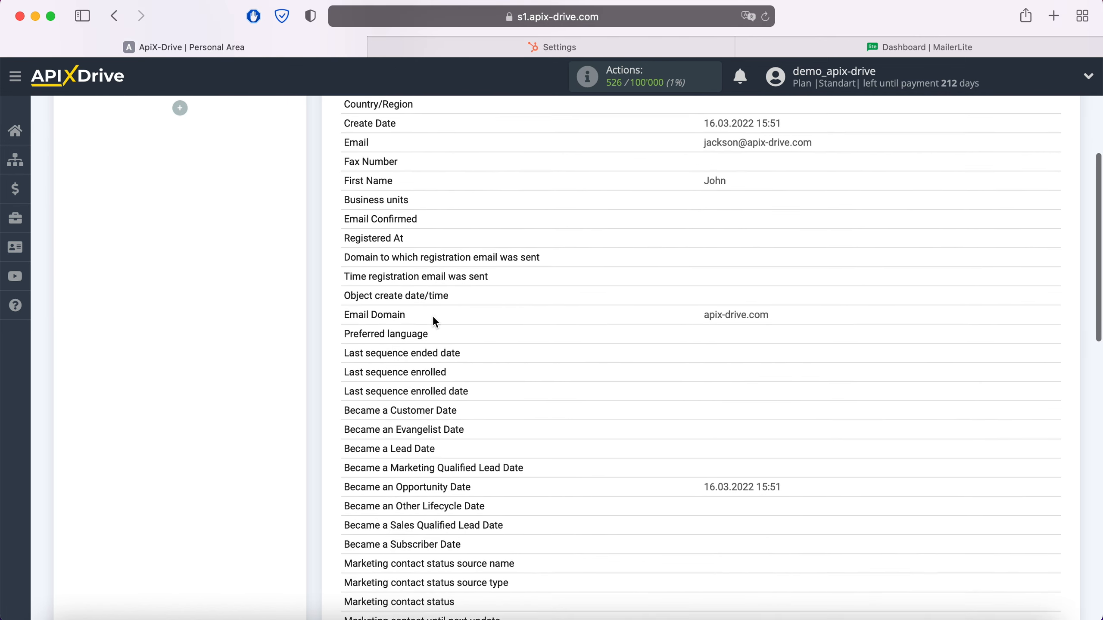
scroll(433, 316, "down", 8)
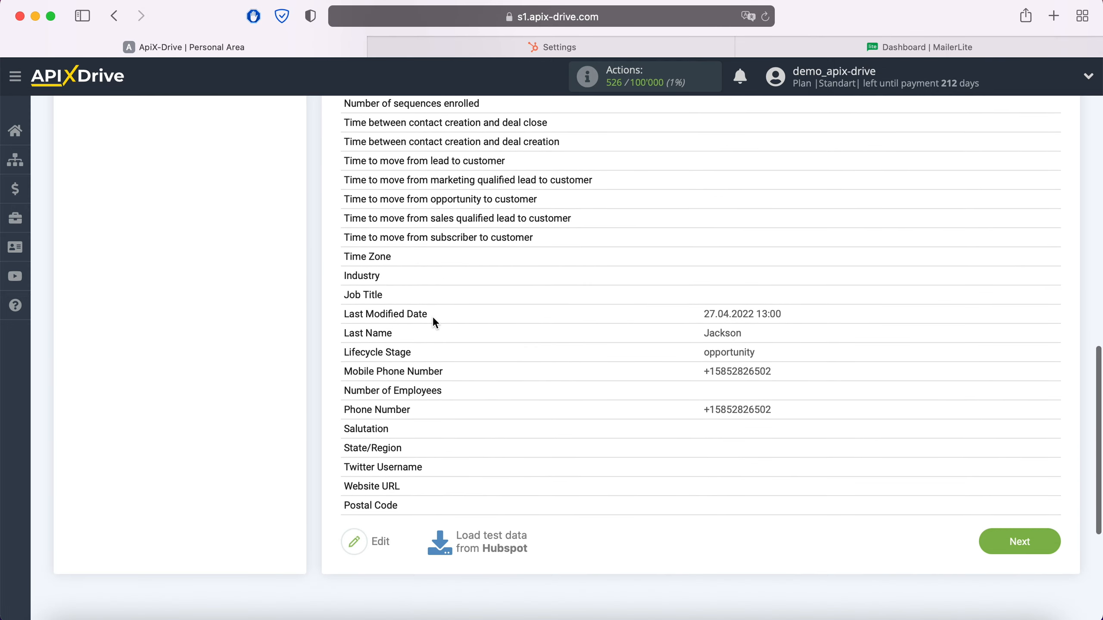
left_click(1048, 524)
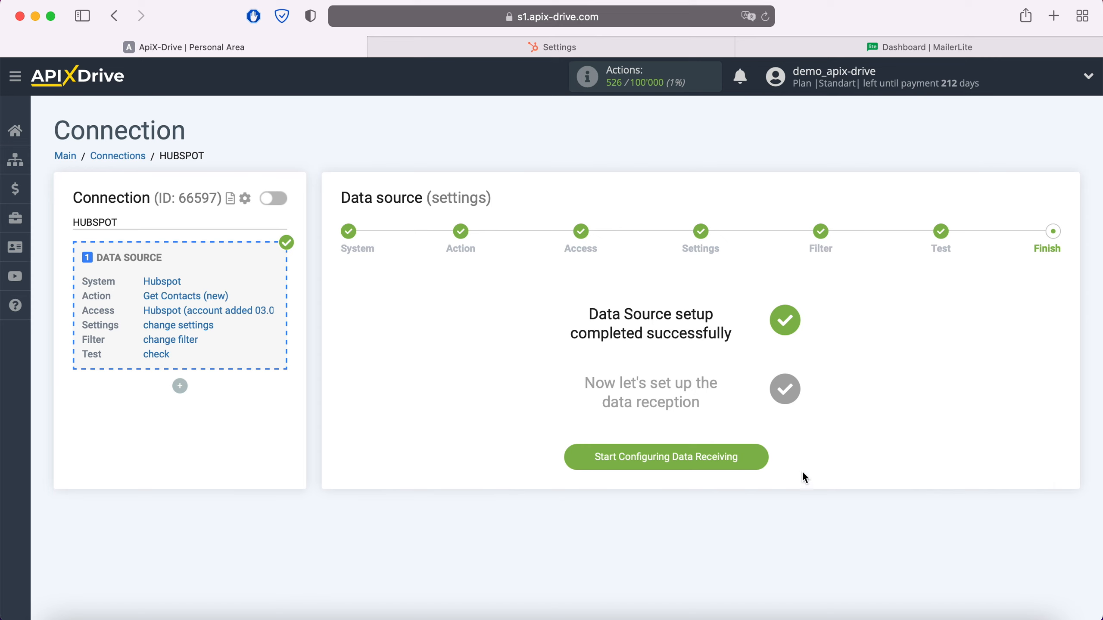
Start configuring data receiving with MailerLite as the data destination system.
left_click(759, 457)
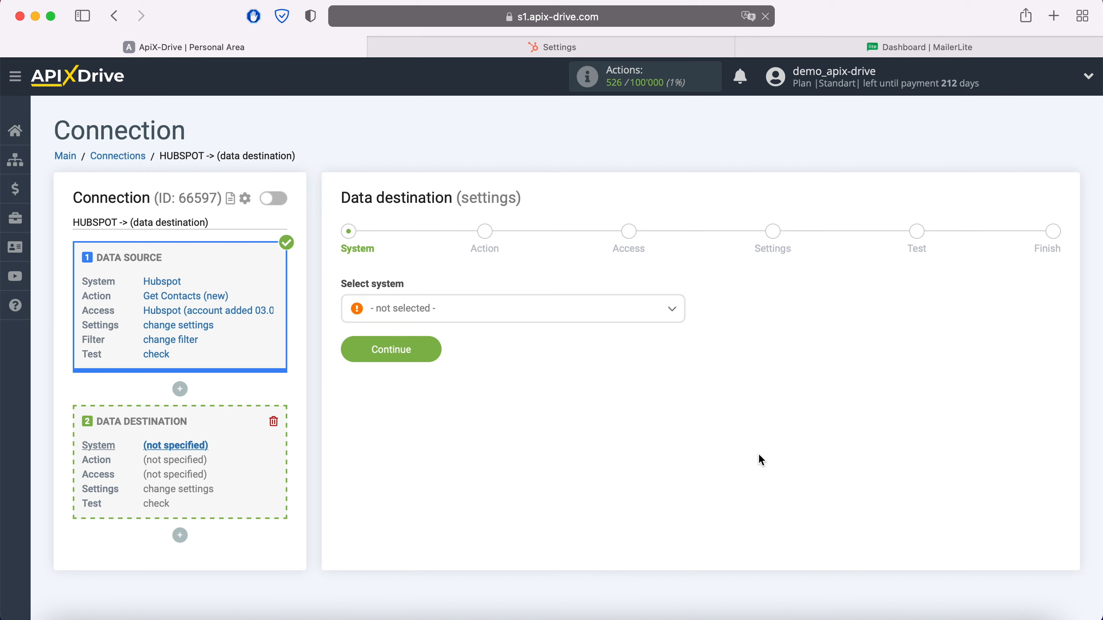
left_click(534, 312)
scroll(548, 436, "down", 2)
scroll(548, 436, "down", 15)
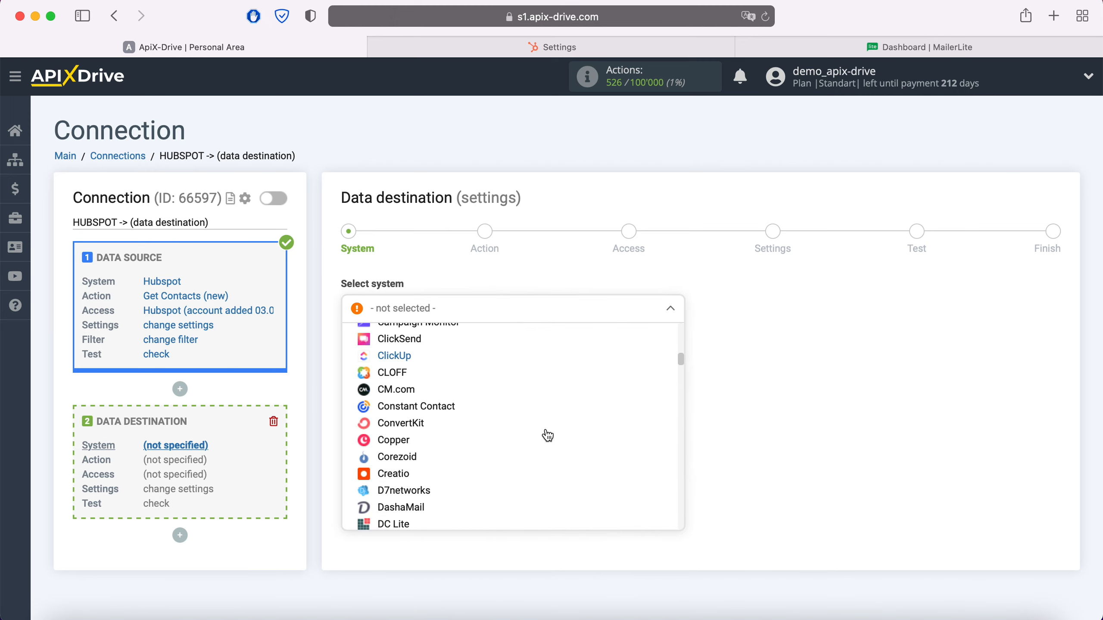
scroll(547, 444, "down", 10)
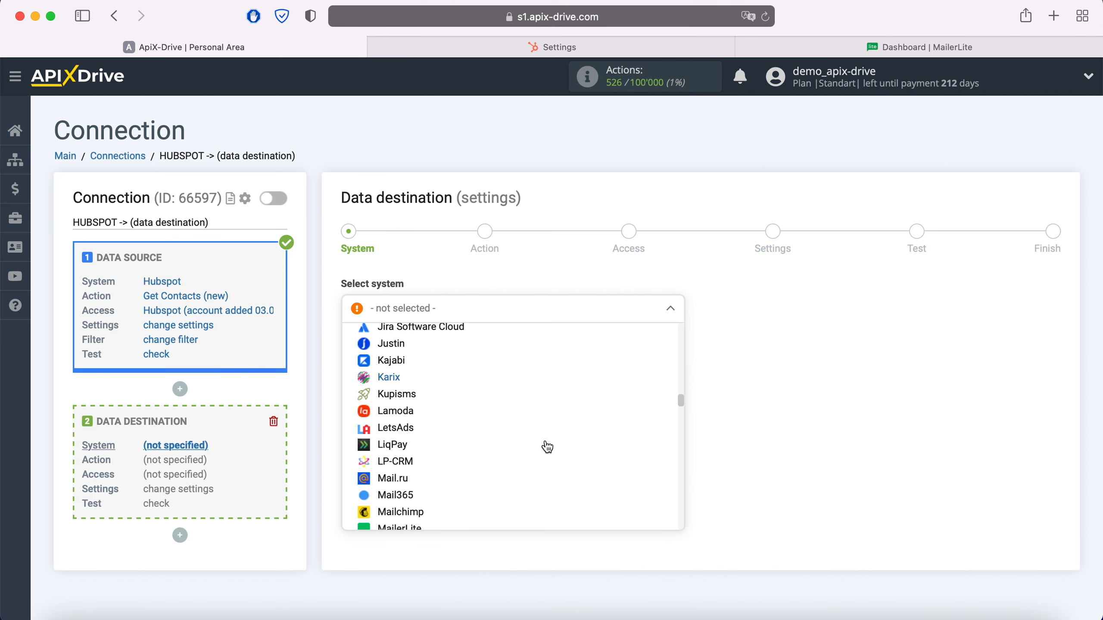
left_click(418, 422)
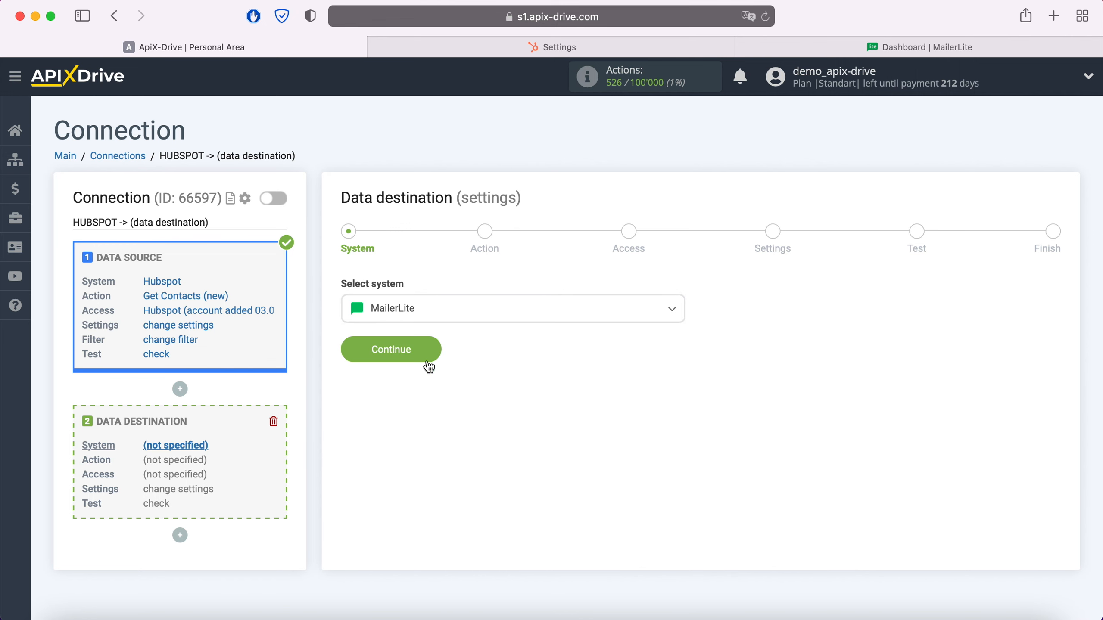
left_click(430, 350)
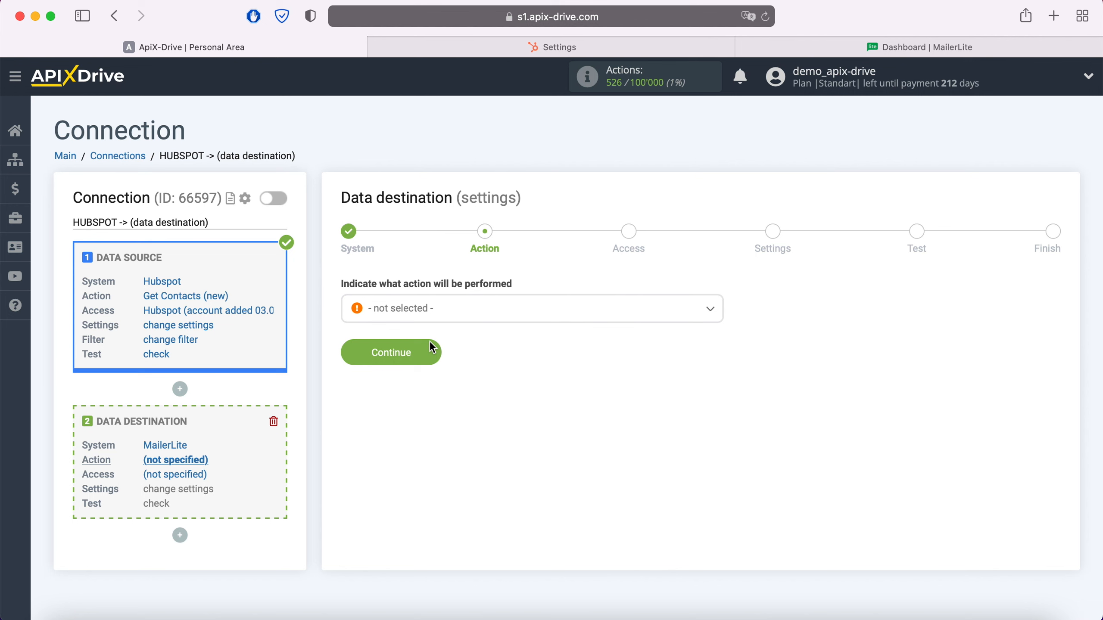
Set the data destination action to Add Subscriber and continue to the access stage.
left_click(454, 318)
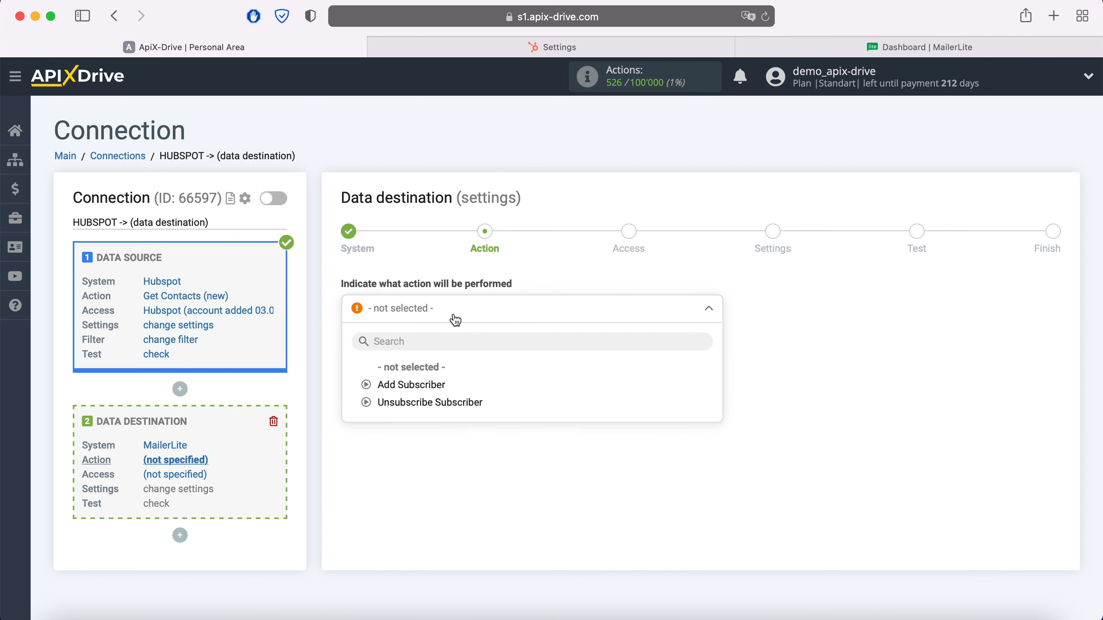
left_click(441, 385)
left_click(433, 361)
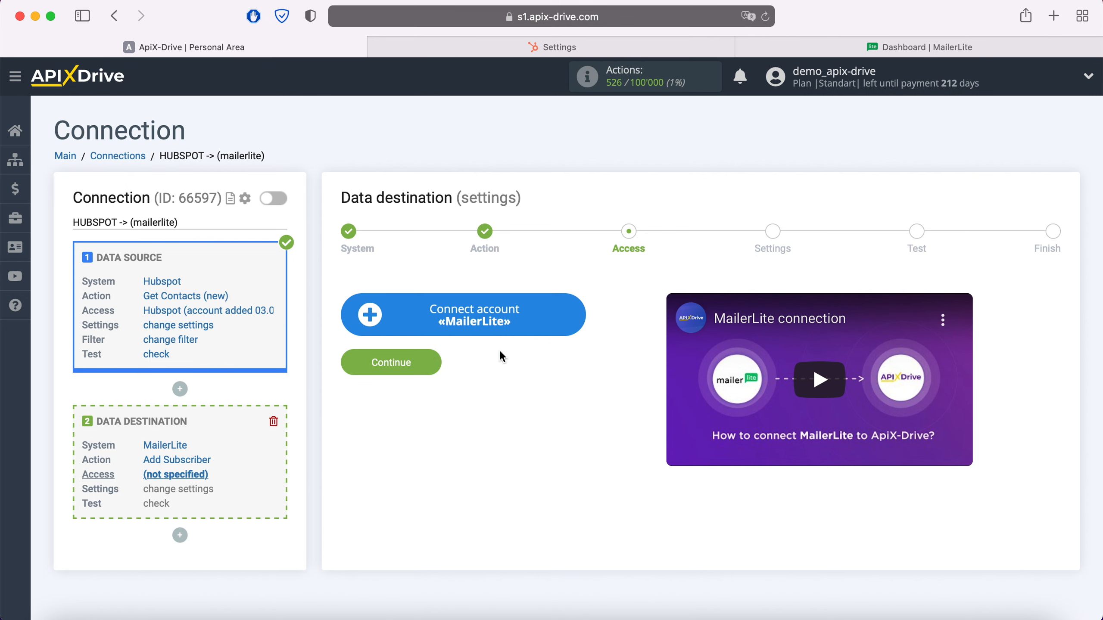
Start connecting a MailerLite account and copy the API key from the Developer API integration in MailerLite.
left_click(582, 317)
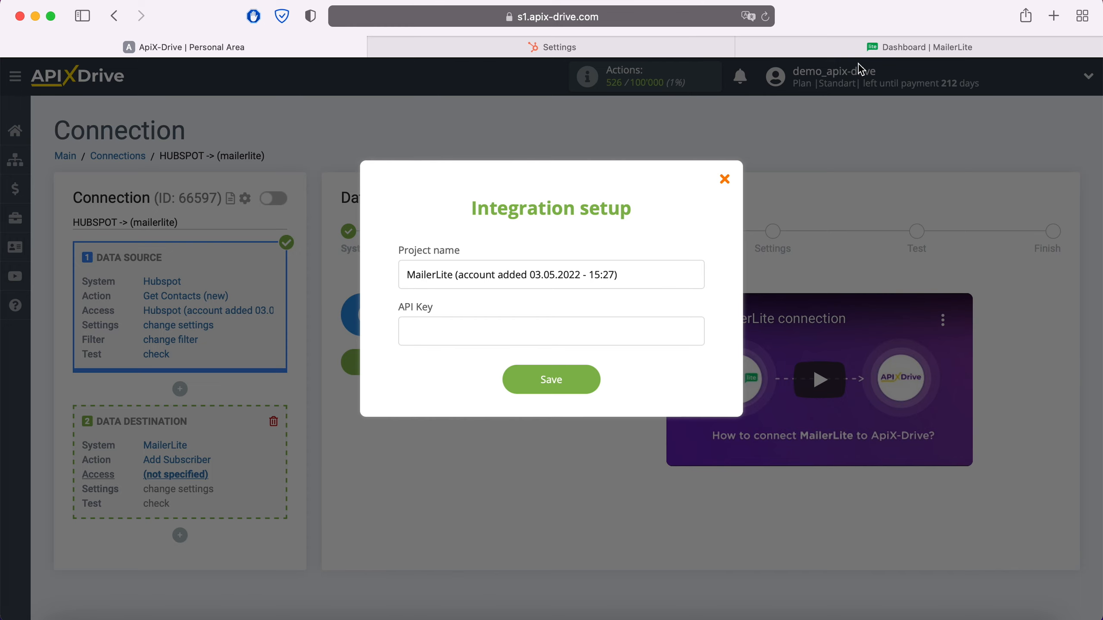
left_click(872, 49)
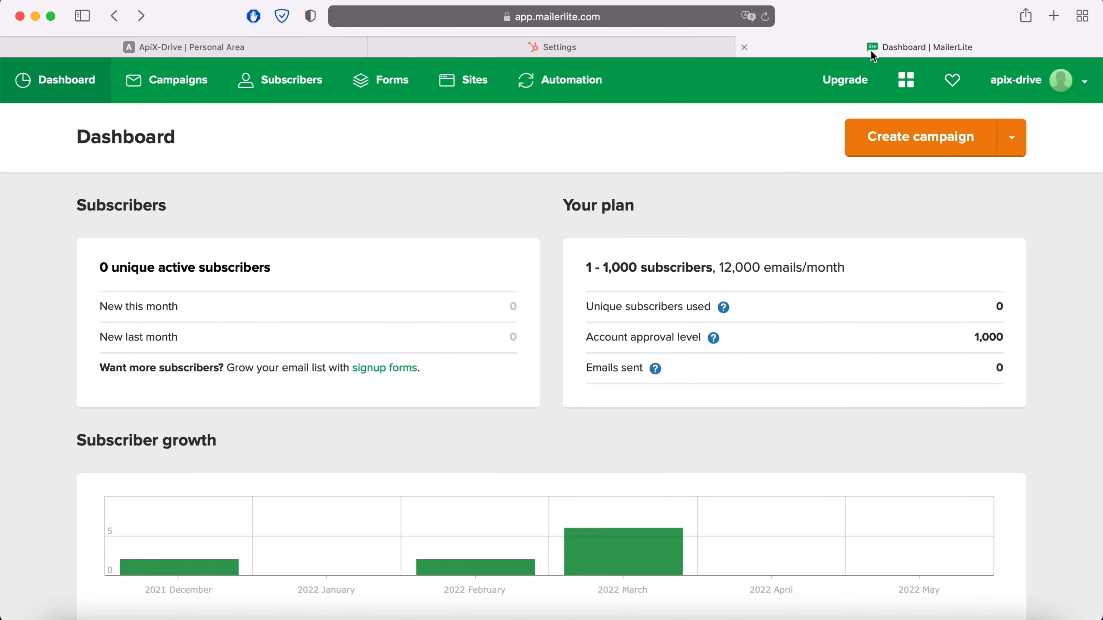
left_click(1083, 83)
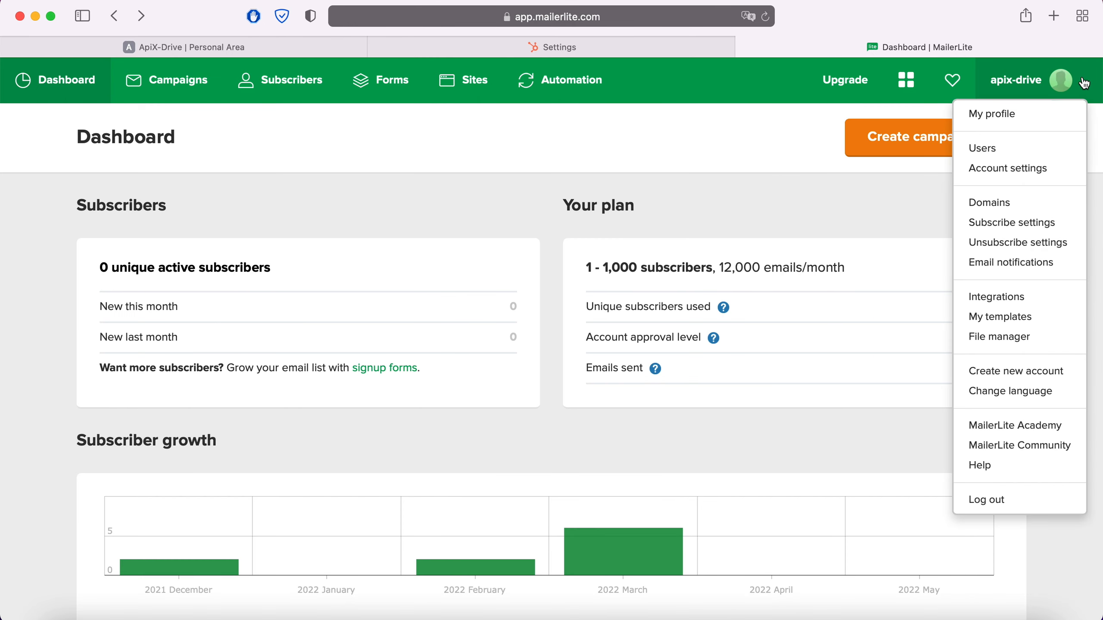
left_click(1017, 297)
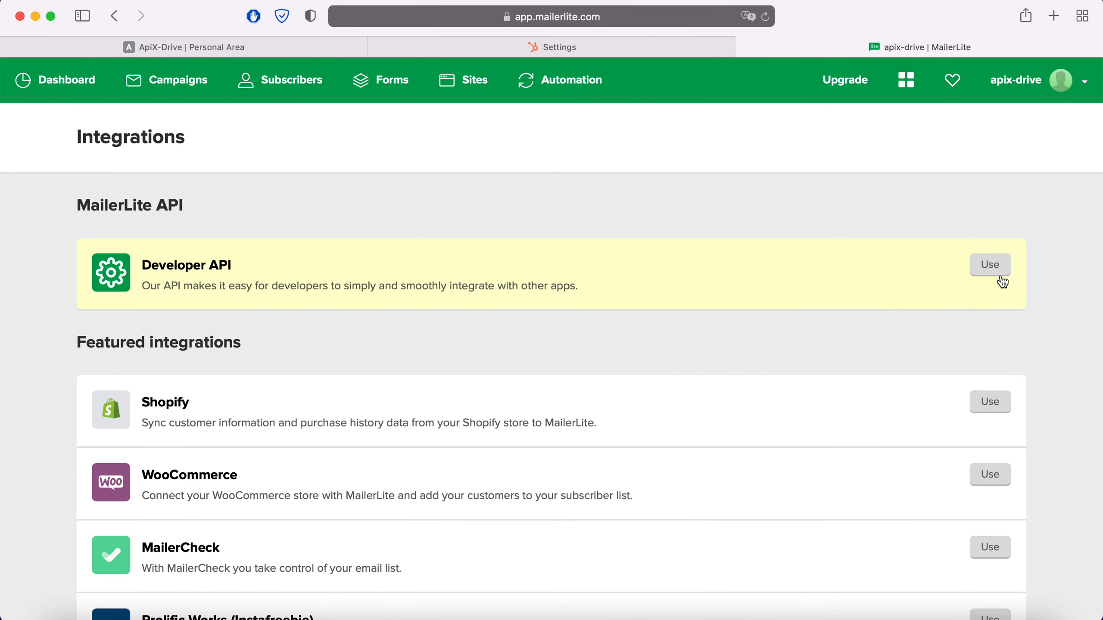
left_click(994, 266)
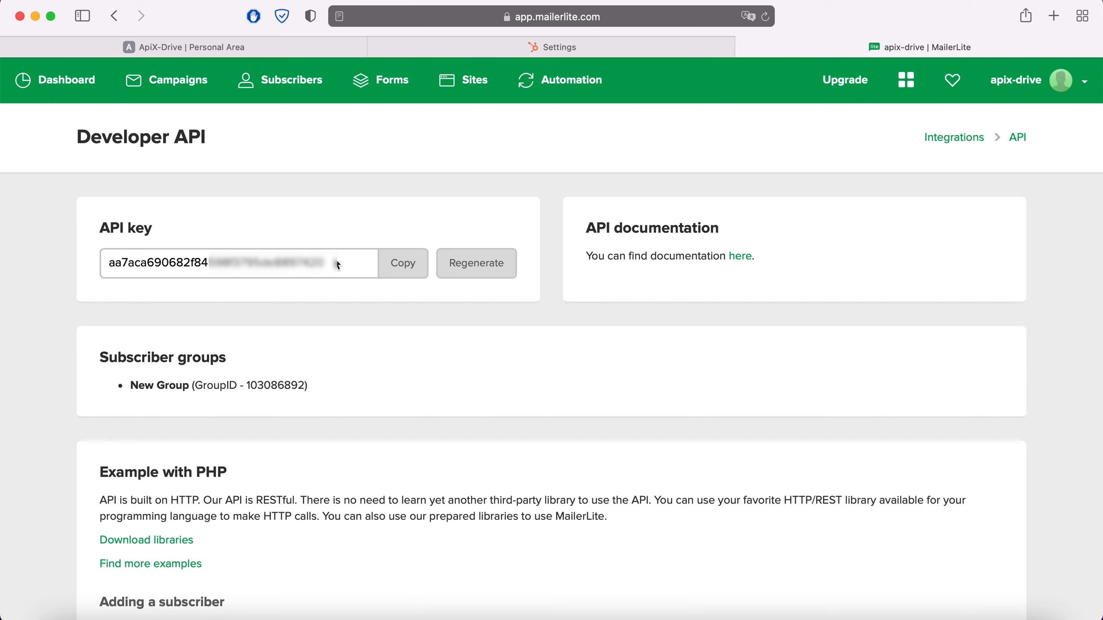
left_click_drag(338, 265, 96, 267)
right_click(143, 264)
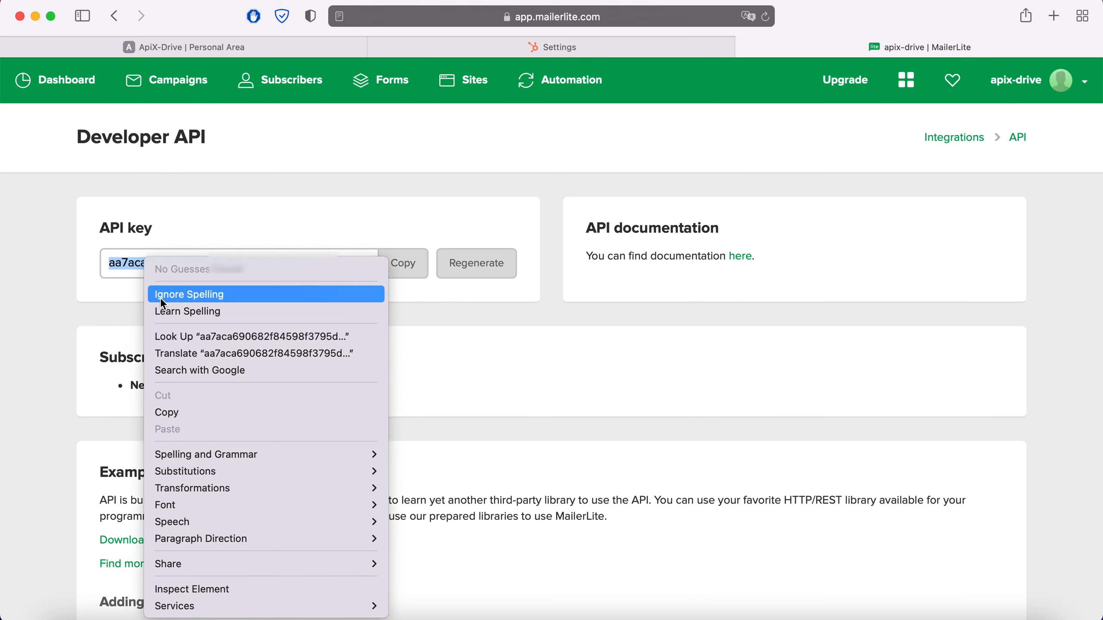
left_click(197, 413)
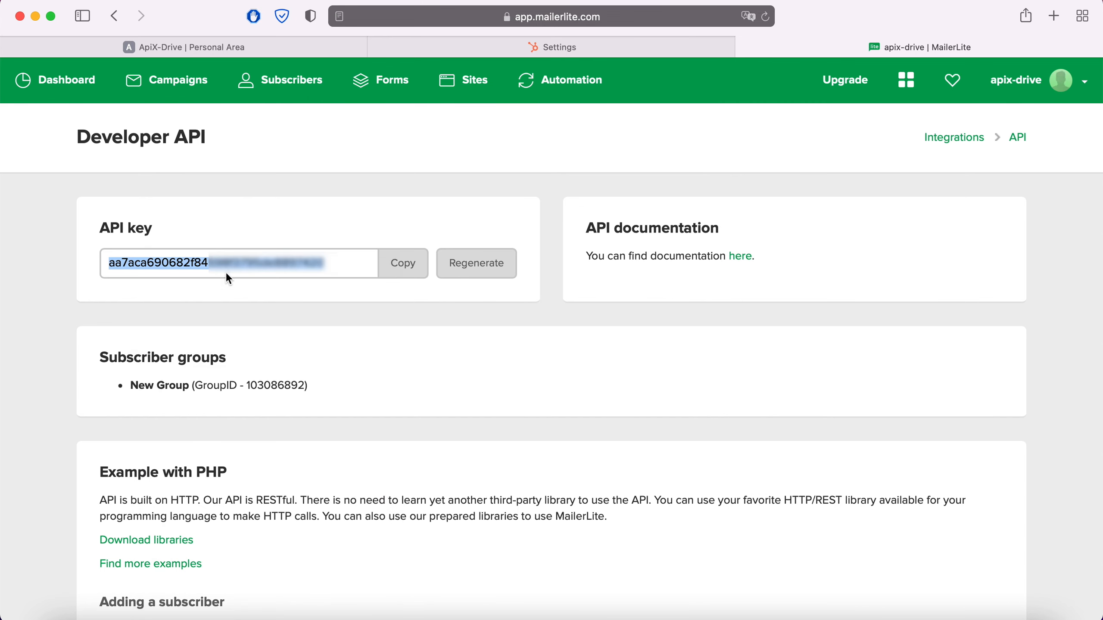
Back in ApiX-Drive, paste the API key into the MailerLite integration setup, save it and use the added account as the destination login.
left_click(222, 55)
right_click(443, 325)
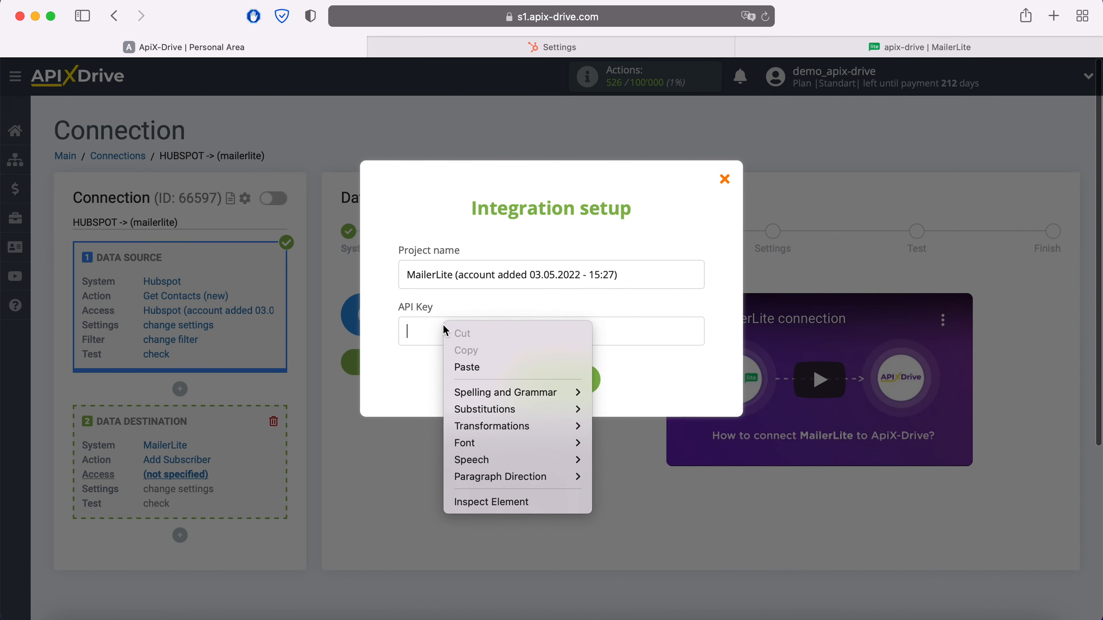
left_click(464, 367)
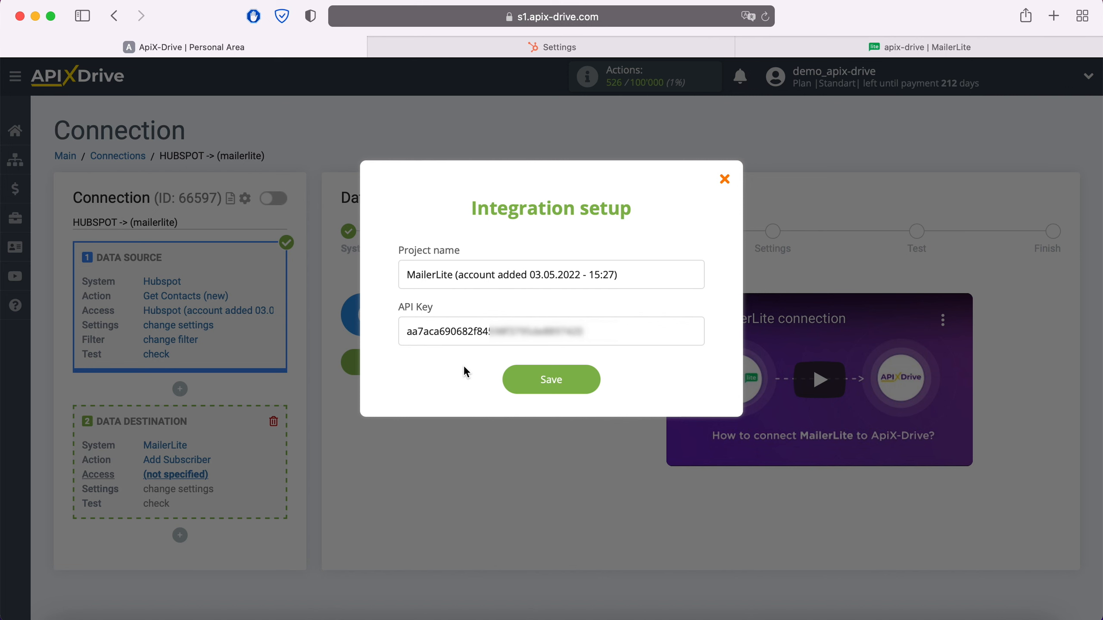
left_click(591, 378)
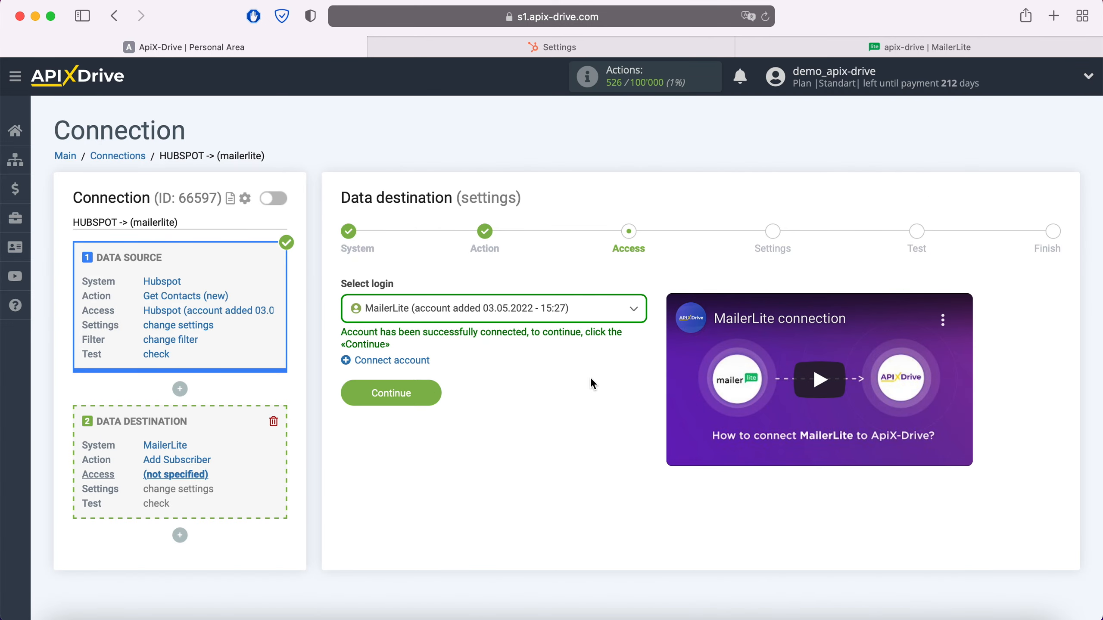
left_click(591, 310)
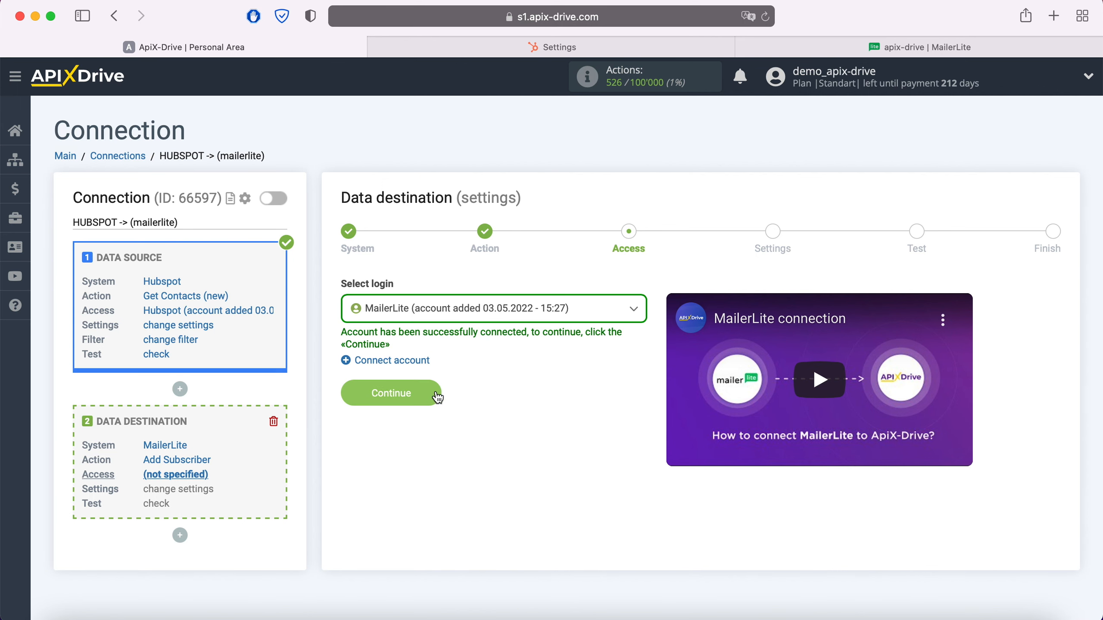
left_click(432, 394)
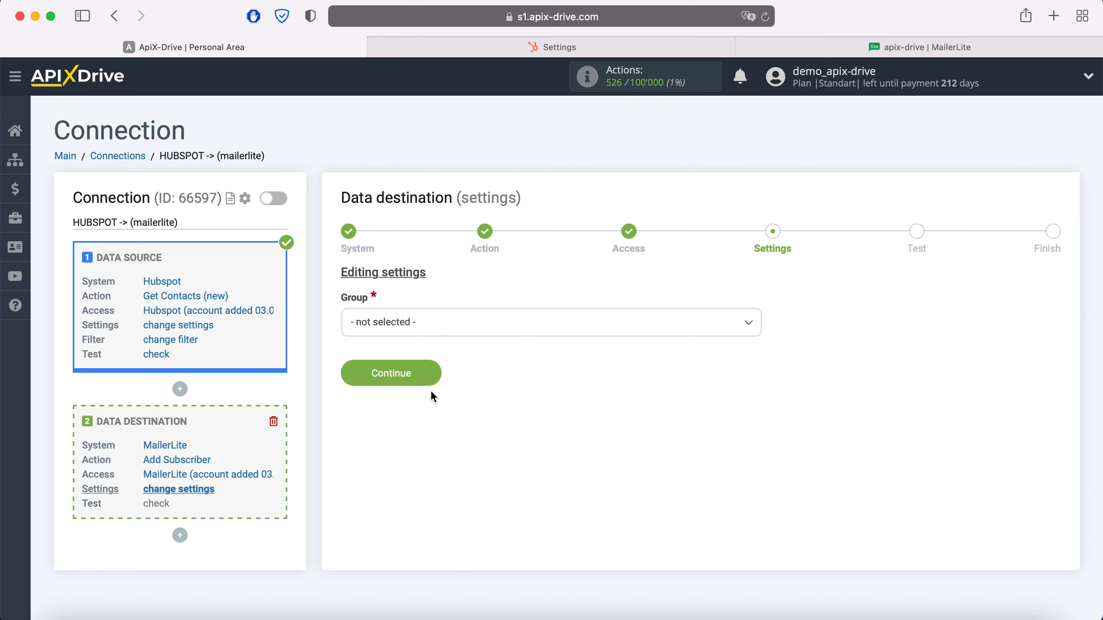
Set the destination group to New Group and map the E-mail field to the Hubspot Email variable.
left_click(445, 331)
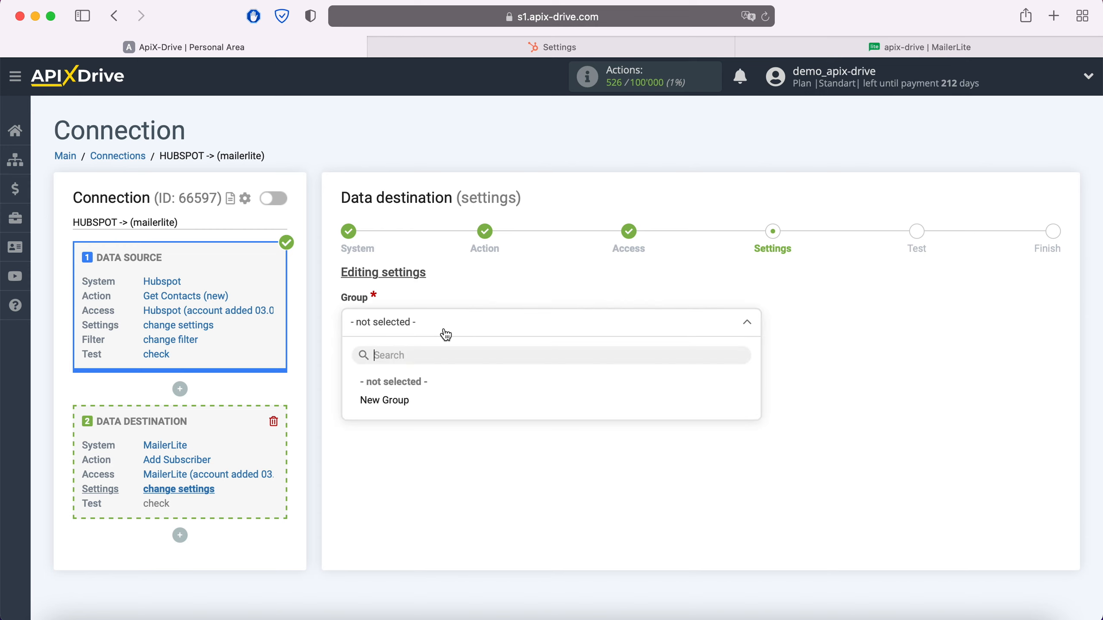
left_click(410, 404)
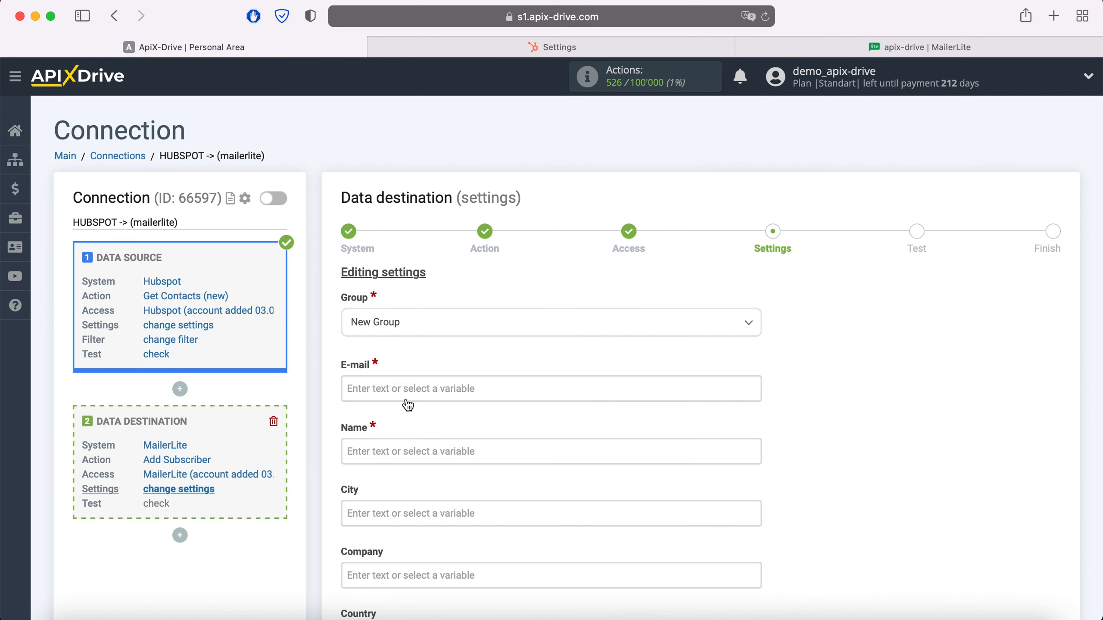
left_click(399, 389)
scroll(598, 361, "down", 6)
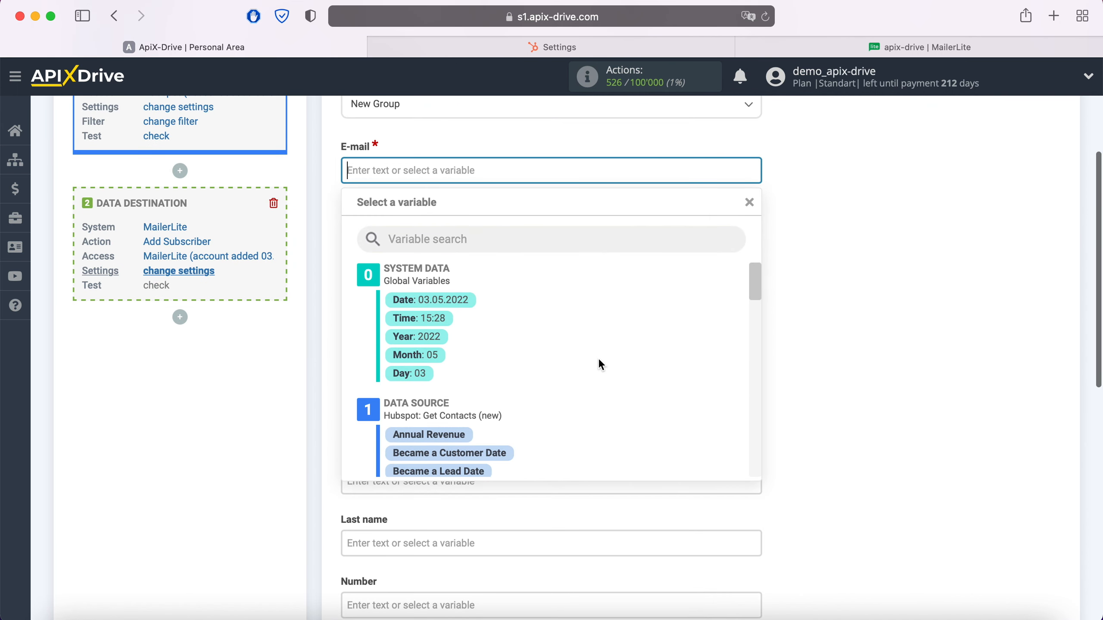
scroll(600, 361, "down", 5)
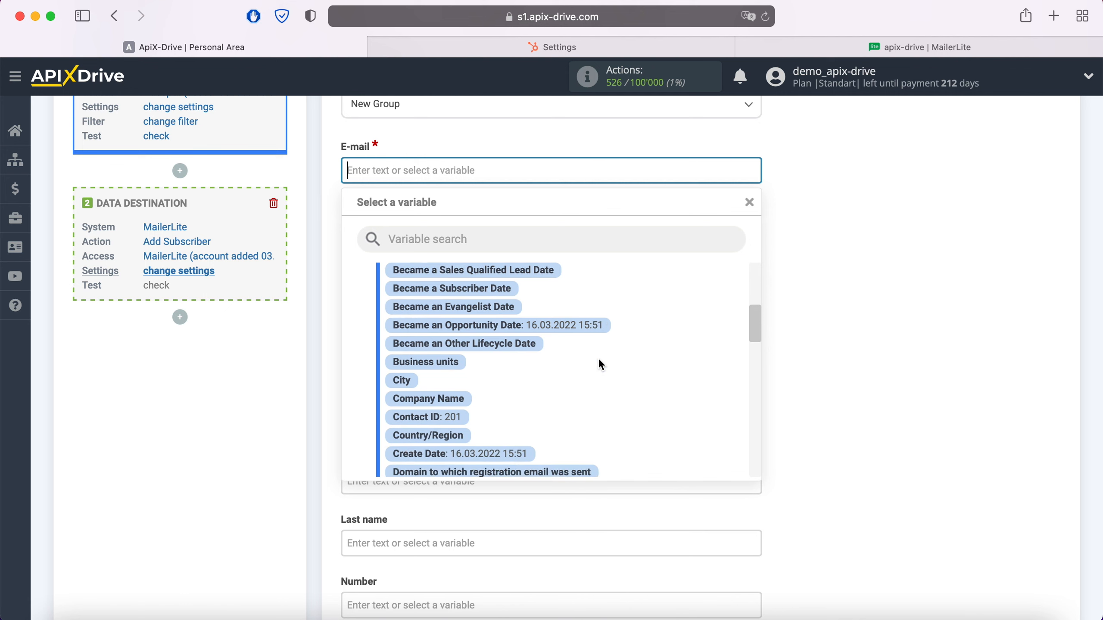
scroll(598, 358, "down", 3)
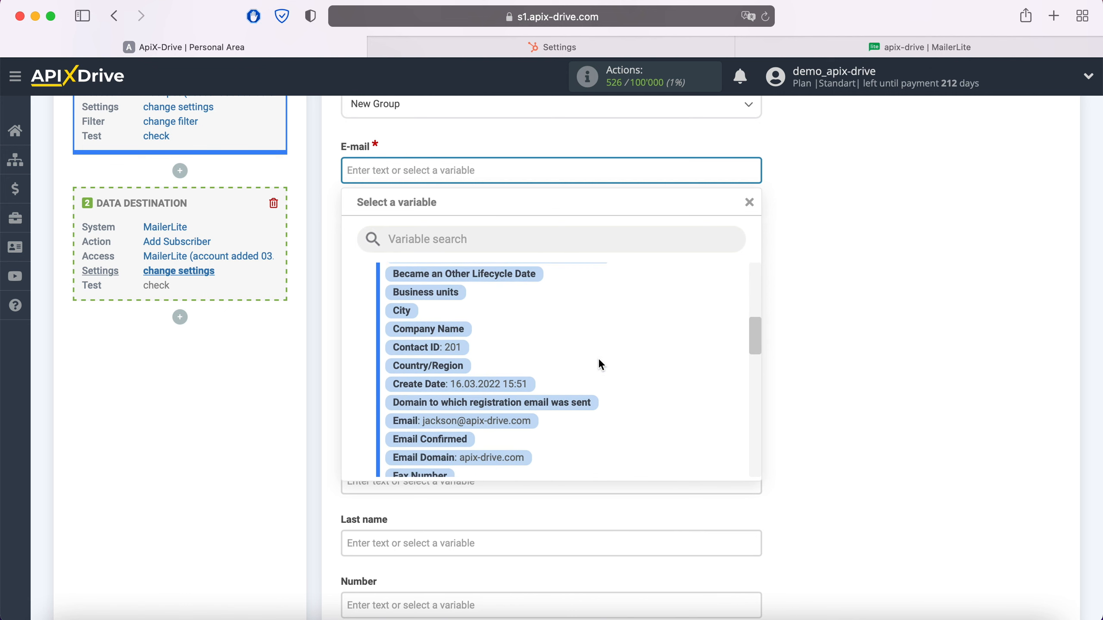
left_click(533, 416)
Map the required Name field to the Hubspot First Name variable.
left_click(453, 235)
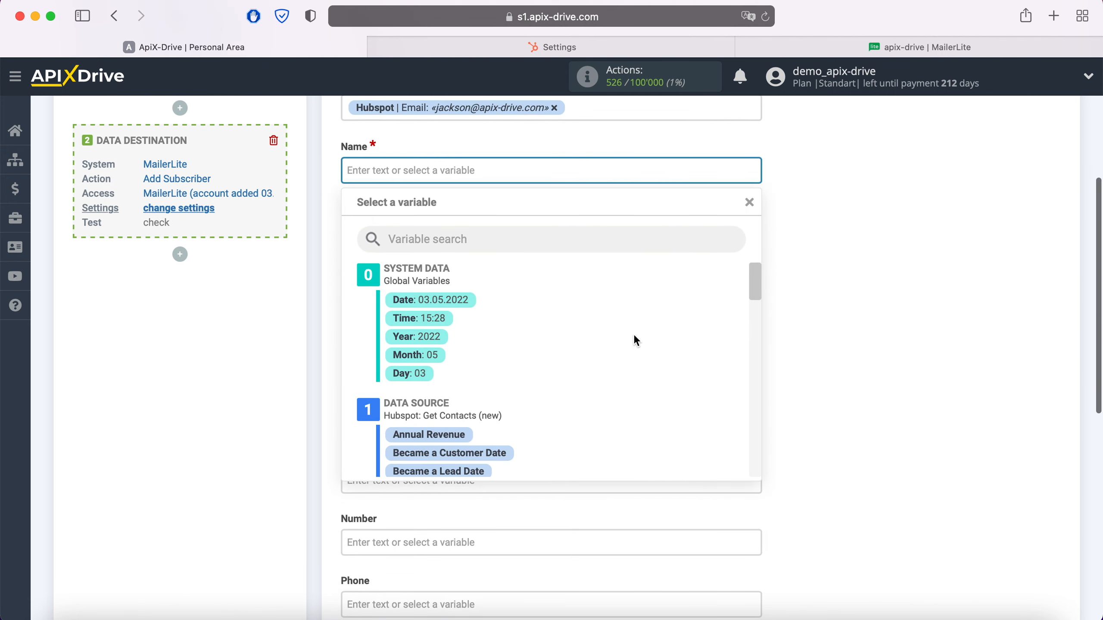
scroll(636, 340, "down", 3)
scroll(634, 337, "down", 8)
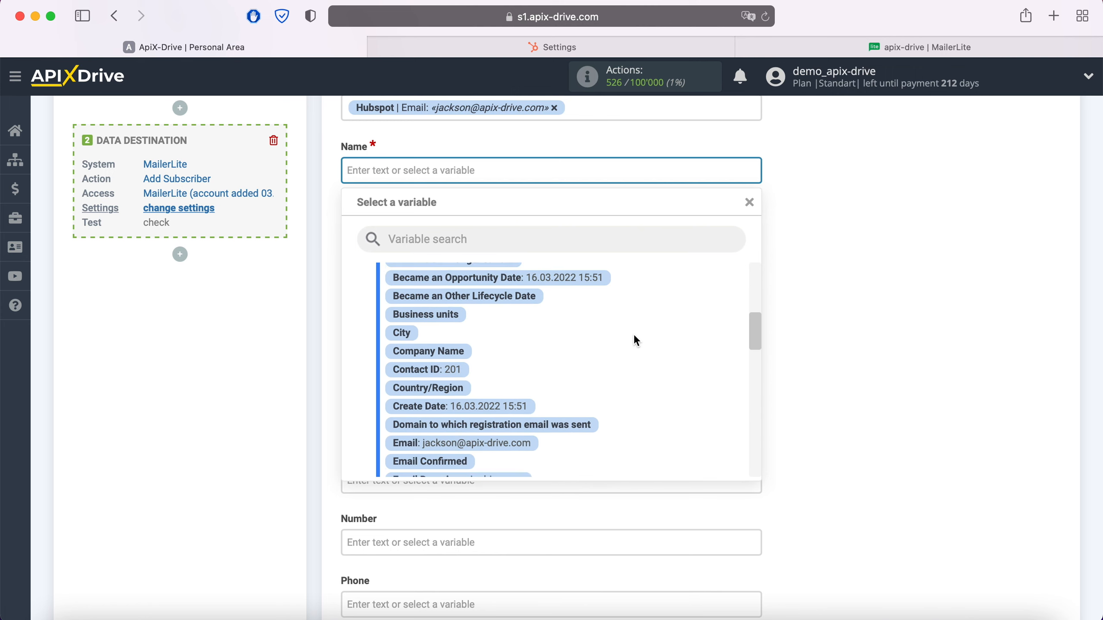
scroll(625, 352, "down", 1)
left_click(467, 410)
Map the Last name field to the Hubspot Last Name variable.
scroll(463, 408, "down", 3)
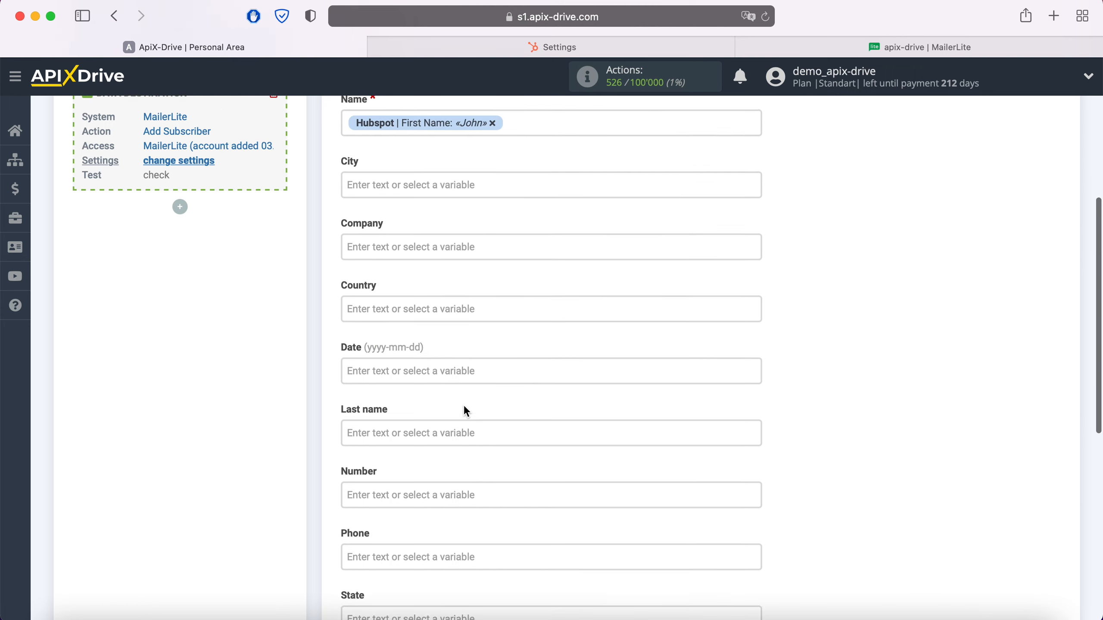
left_click(450, 377)
scroll(450, 377, "down", 5)
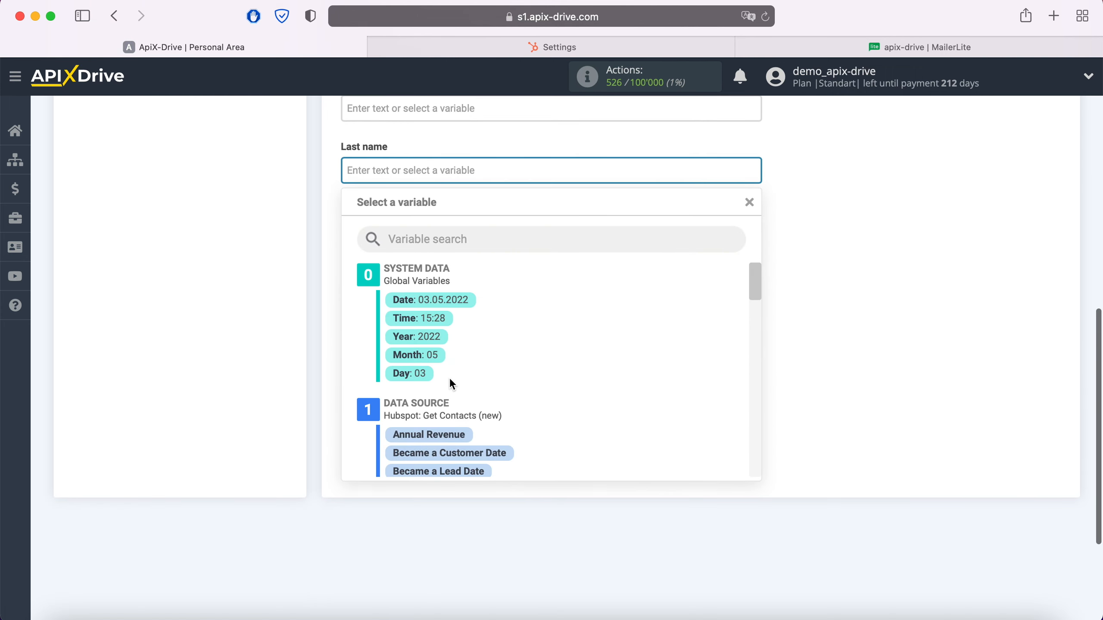
scroll(589, 345, "down", 5)
scroll(590, 349, "down", 5)
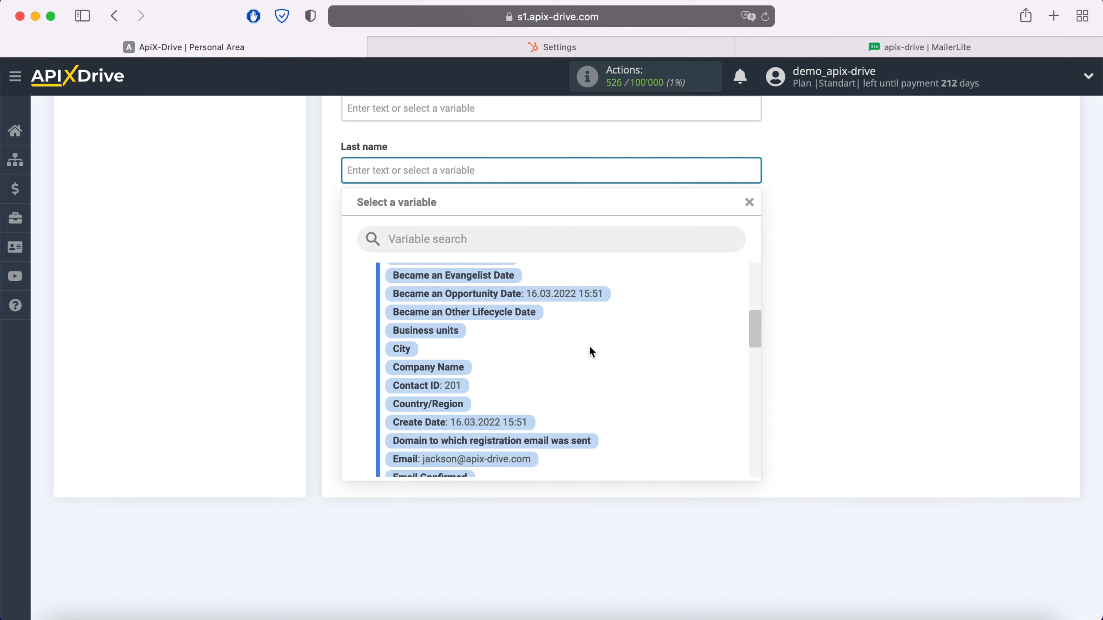
scroll(590, 352, "down", 2)
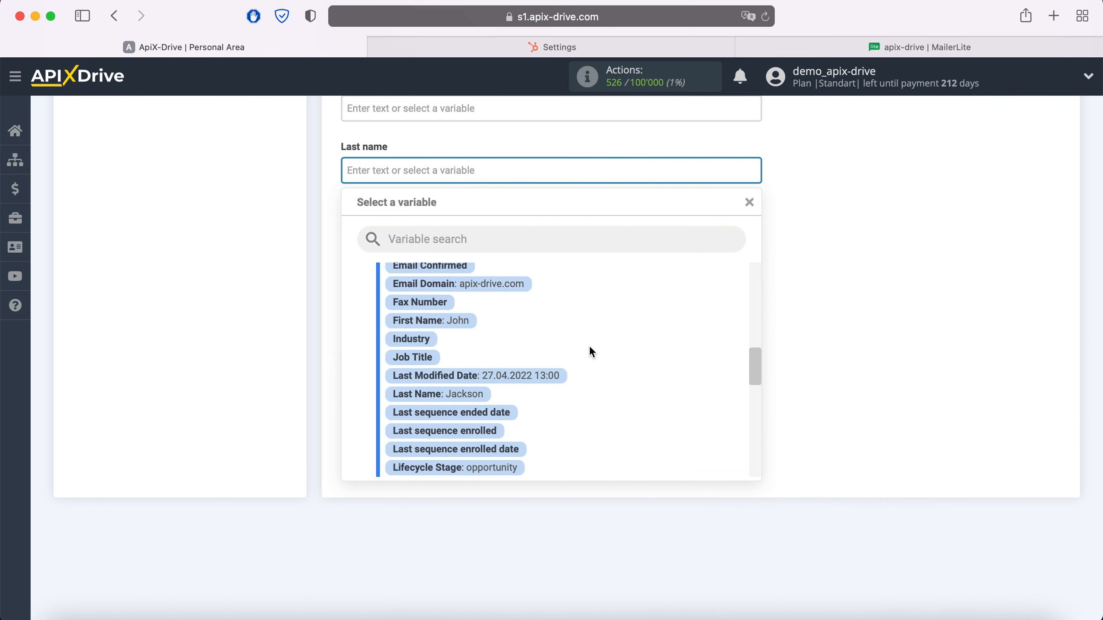
left_click(460, 393)
Map the Phone field to the Hubspot Mobile Phone Number variable and continue to the test stage.
left_click(456, 298)
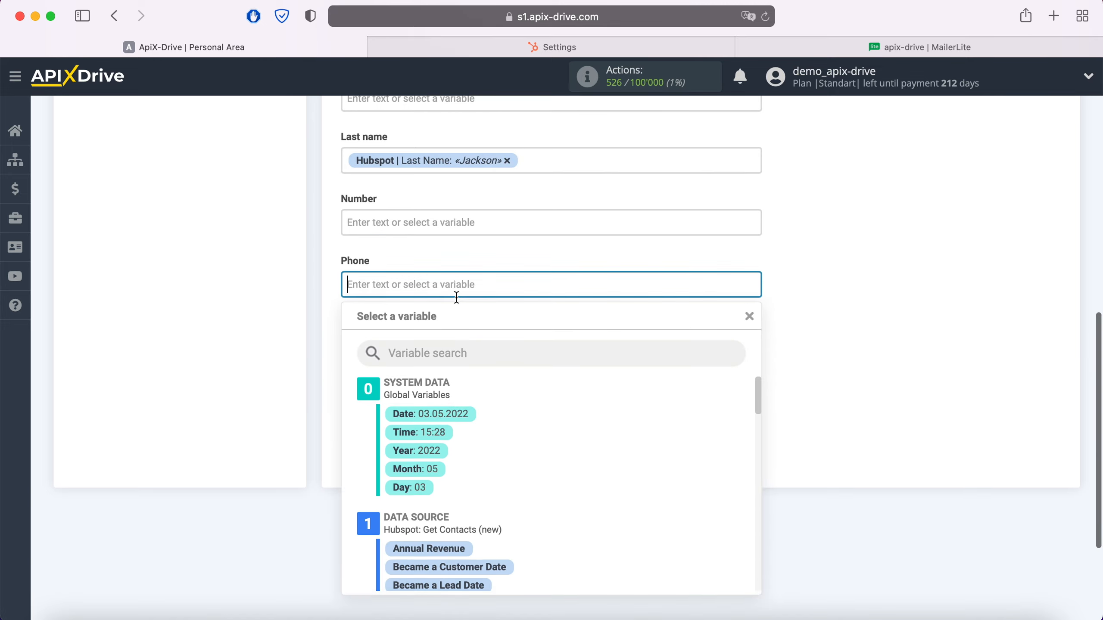
scroll(632, 354, "down", 3)
scroll(633, 356, "down", 8)
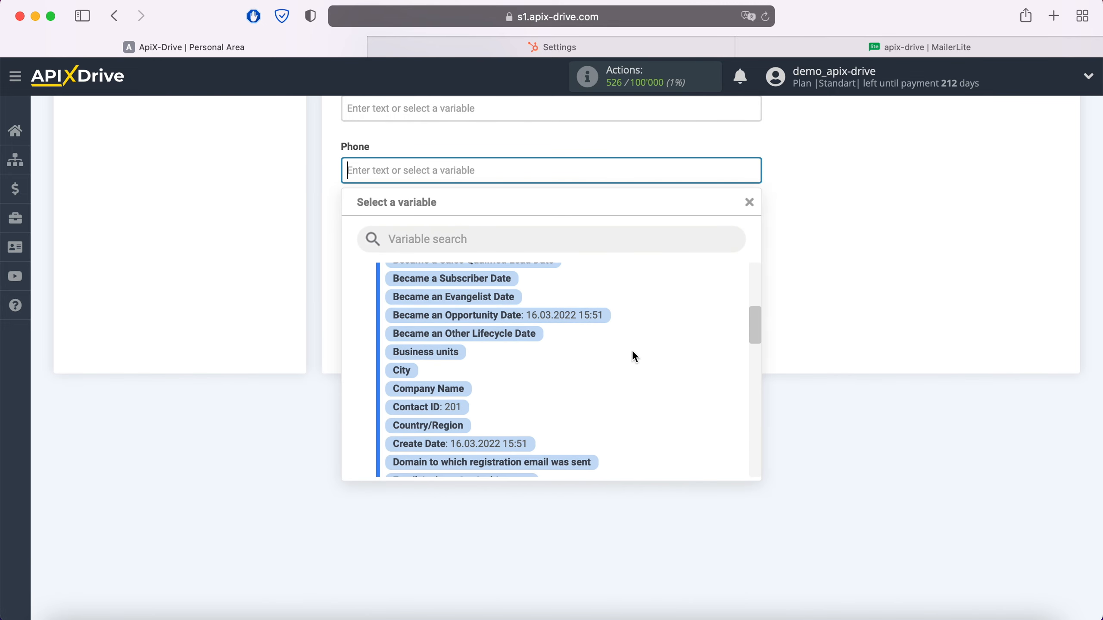
scroll(633, 352, "down", 5)
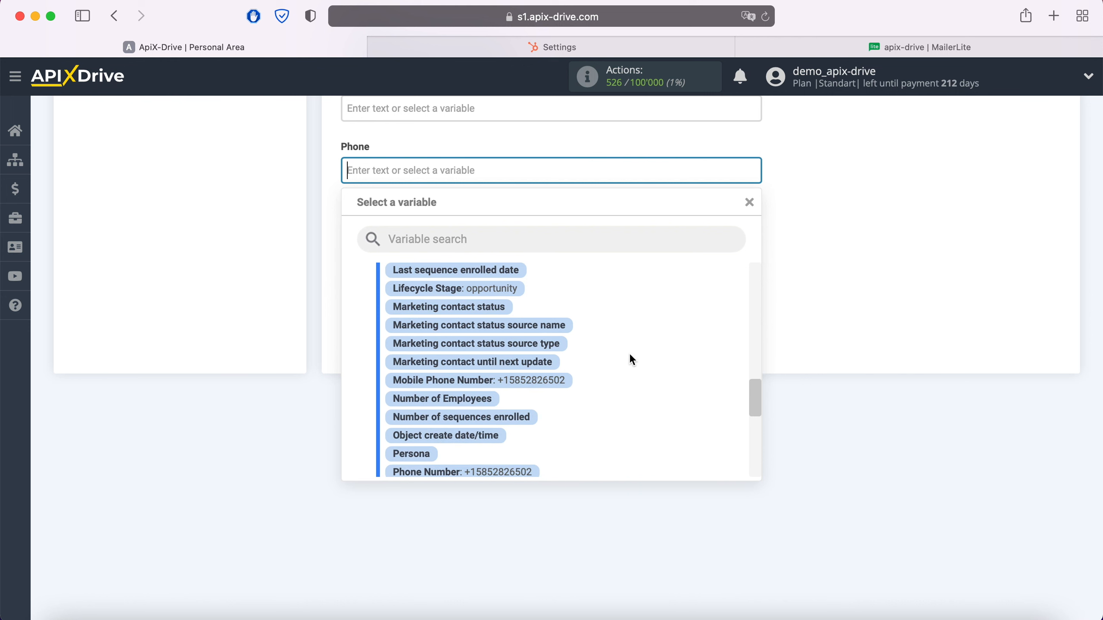
left_click(564, 381)
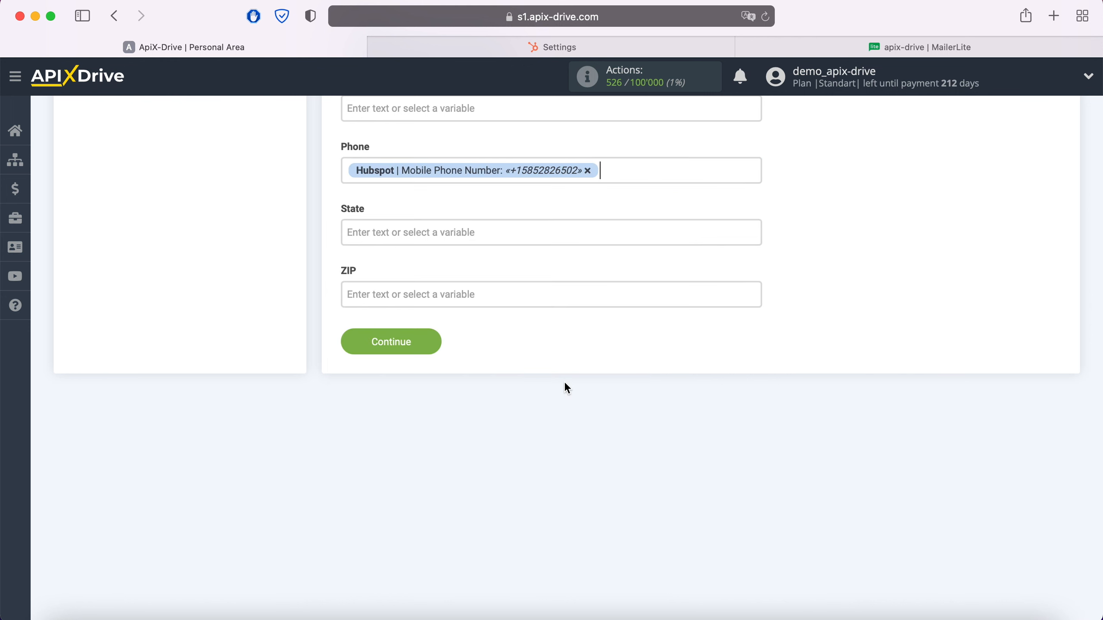
left_click(437, 344)
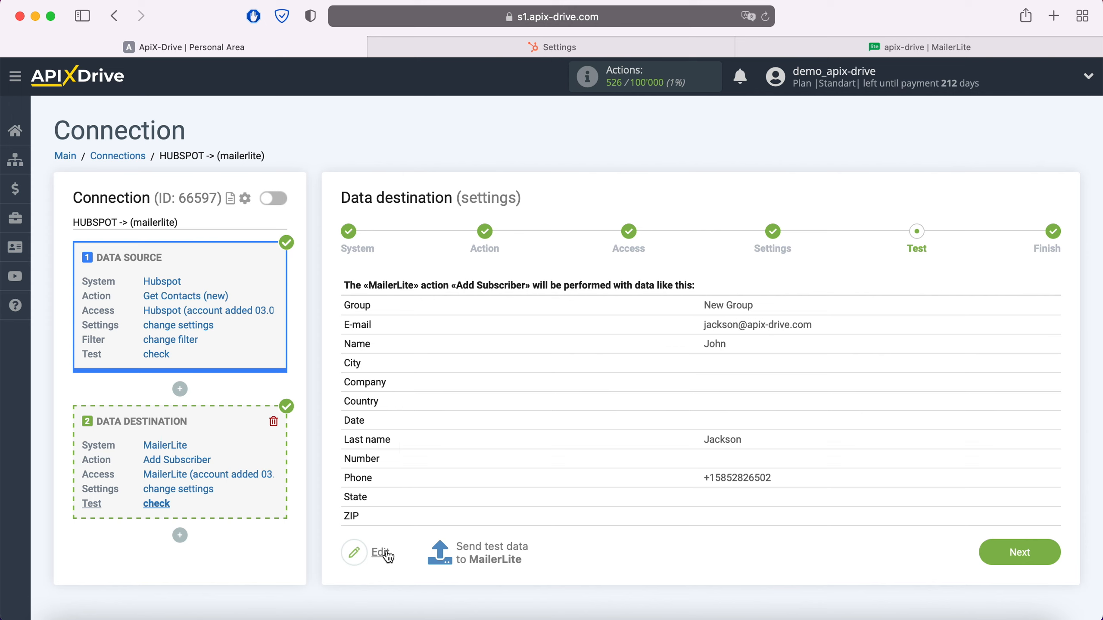
Send the test data to MailerLite and check the subscribers of New Group there.
left_click(484, 551)
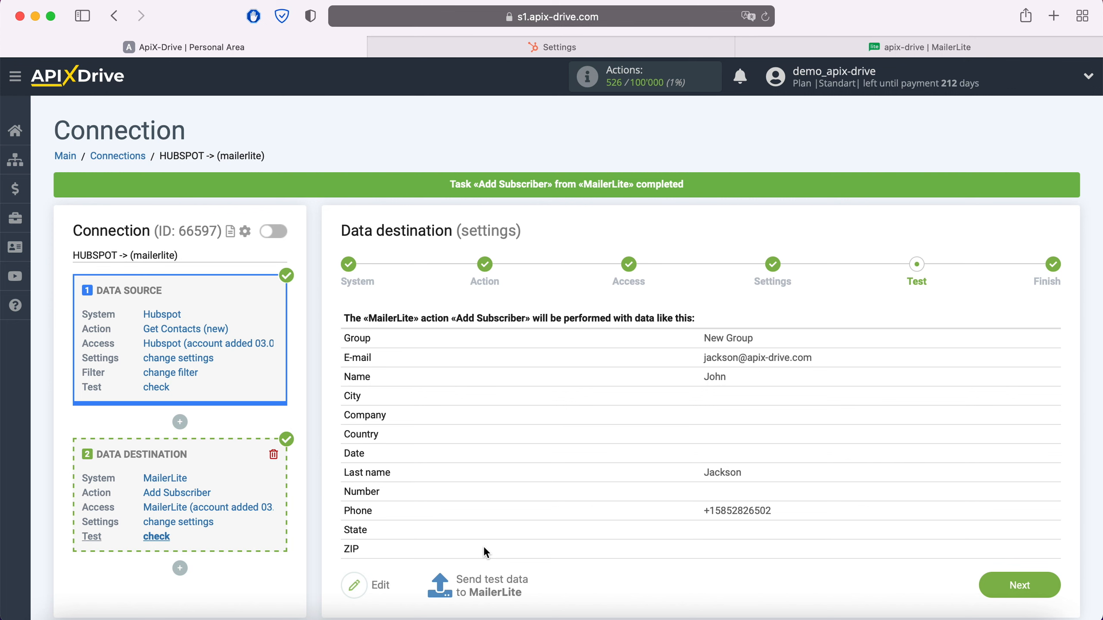
left_click(867, 48)
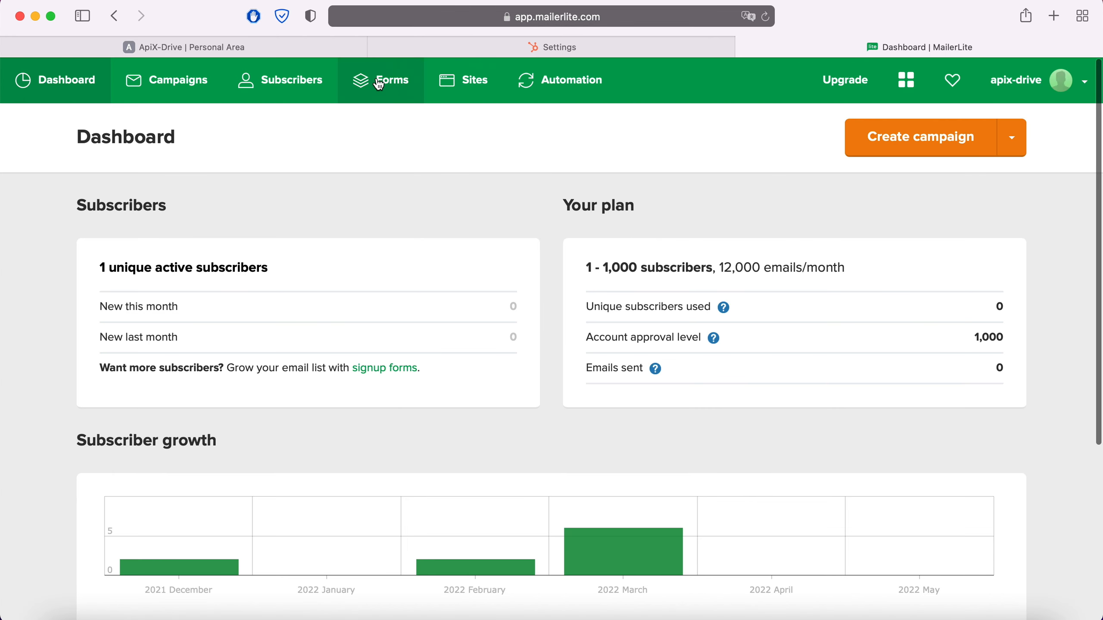
left_click(249, 80)
left_click(347, 179)
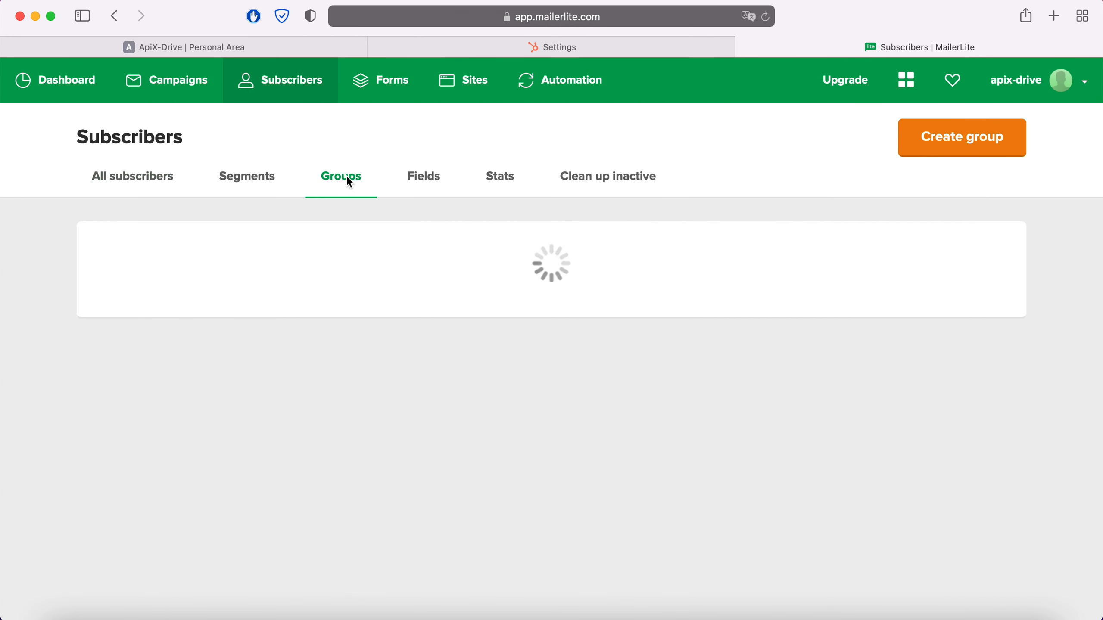
left_click(165, 296)
scroll(290, 413, "down", 1)
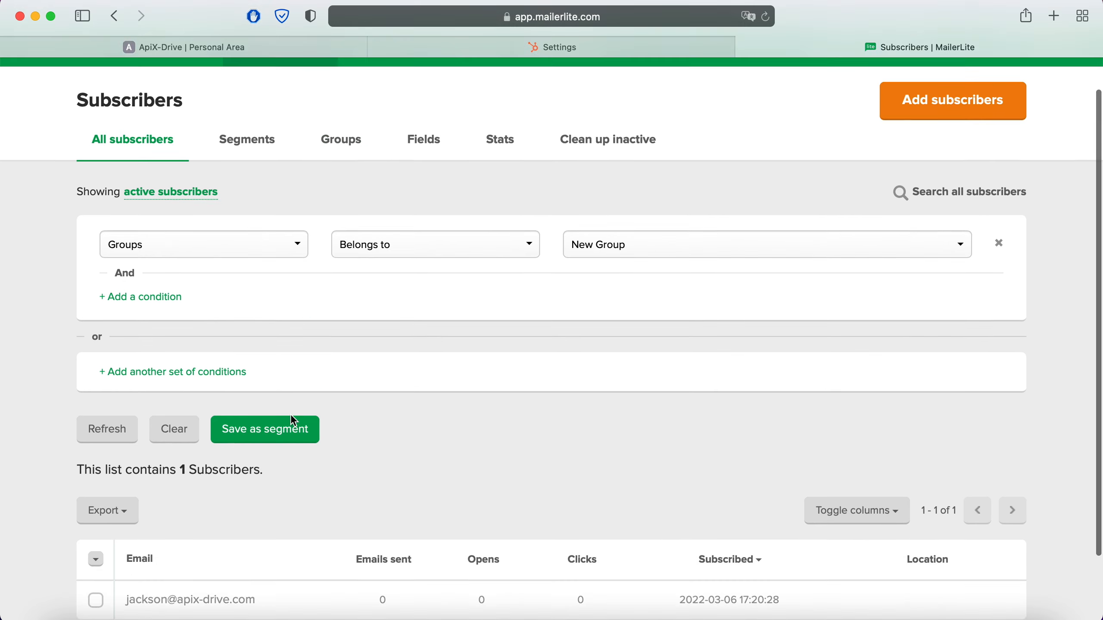
scroll(291, 414, "down", 2)
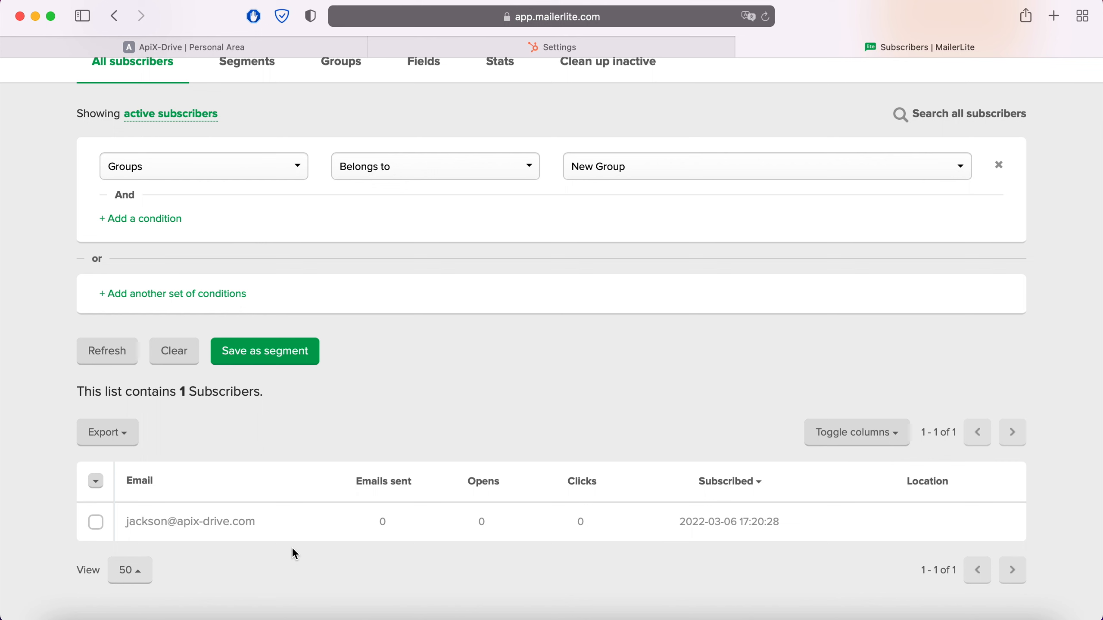
Back in ApiX-Drive, finish the data destination setup and enable automatic updates for the connection.
left_click(191, 43)
left_click(1042, 582)
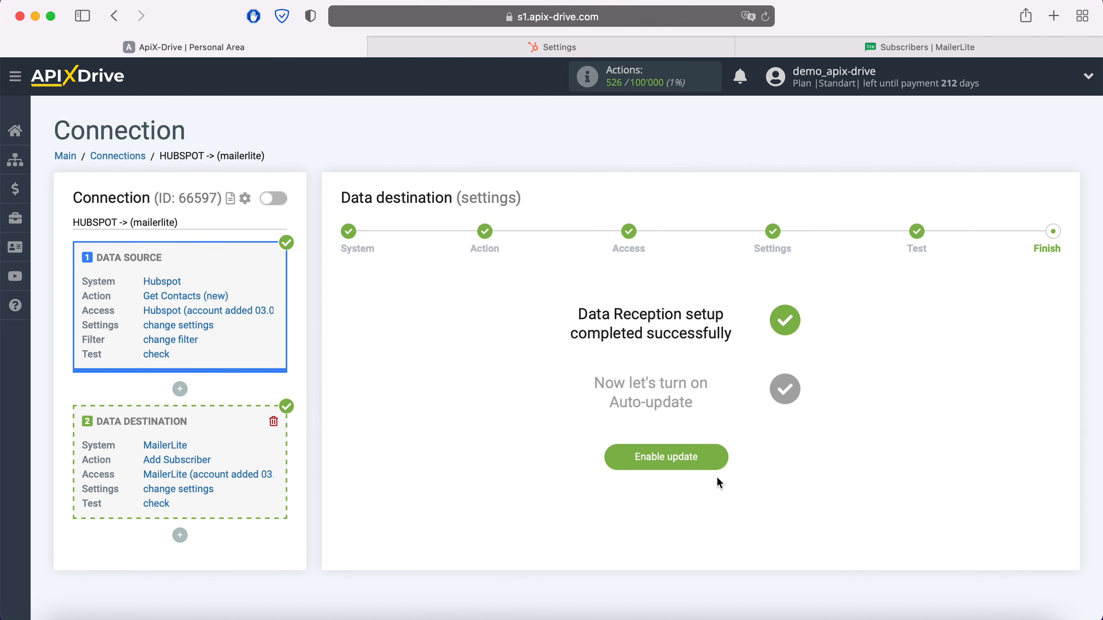
left_click(719, 454)
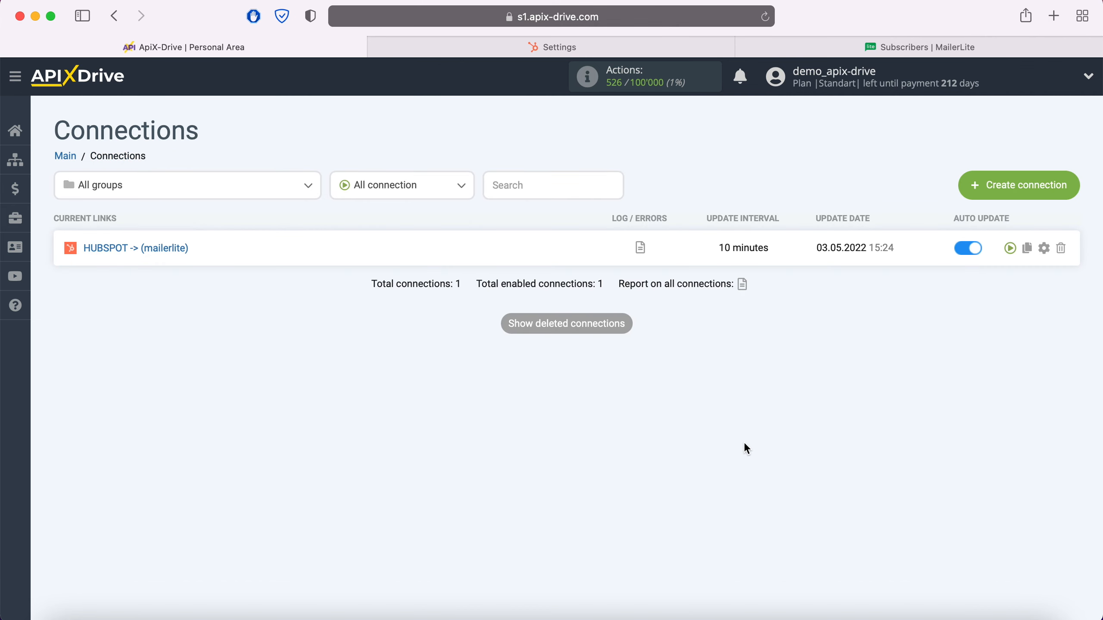
Set the update interval of the HUBSPOT -> (mailerlite) connection to 5 minutes and save its setup.
left_click(1044, 248)
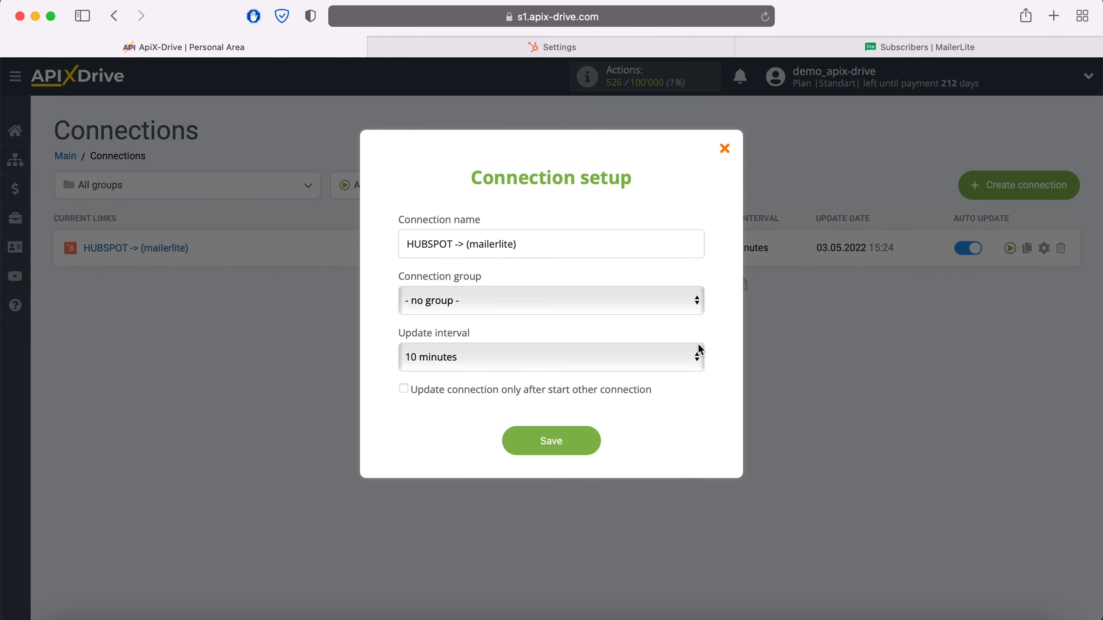
left_click(698, 352)
left_click(653, 332)
left_click(586, 440)
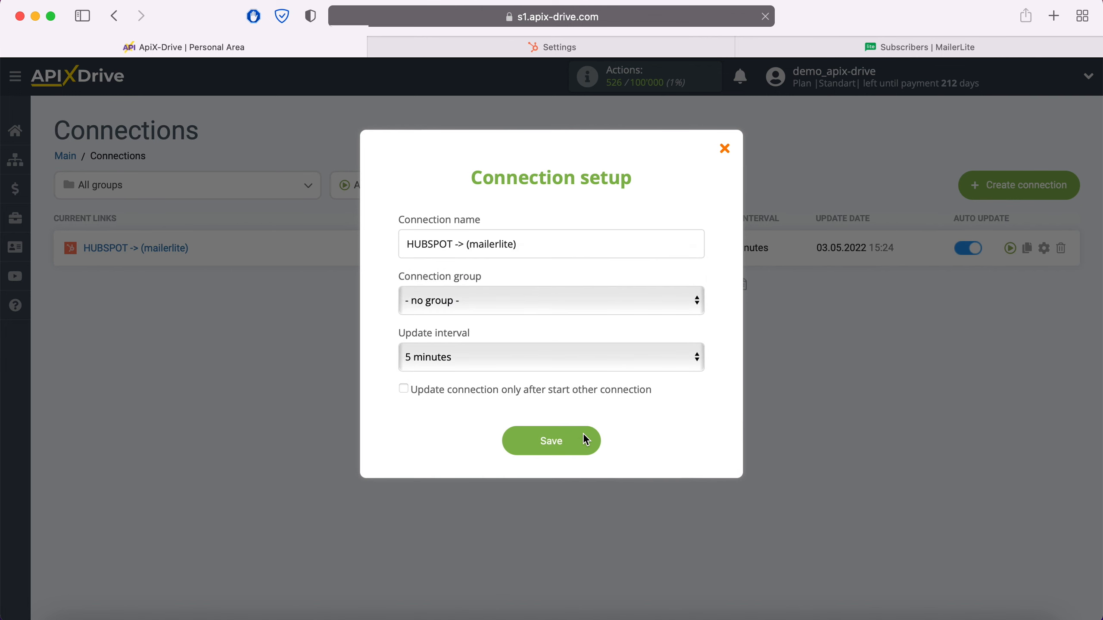